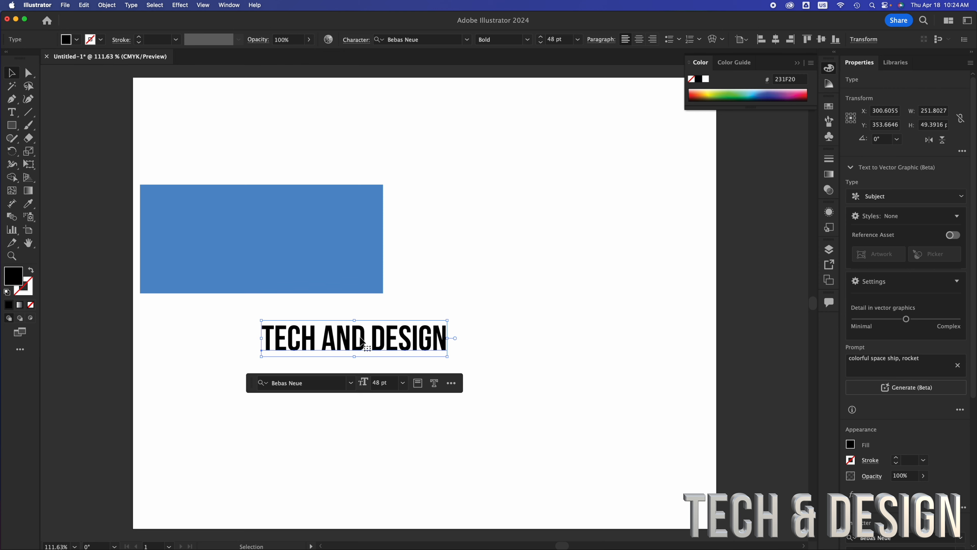
# - Start editing the TECH AND DESIGN text and switch to the Typography workspace
pyautogui.tripleClick(361, 337)
pyautogui.click(403, 336)
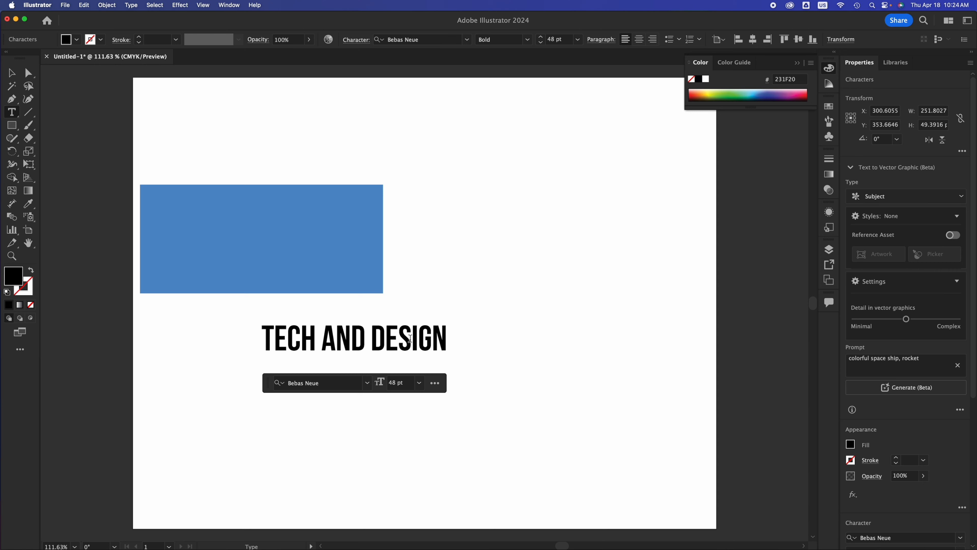
pyautogui.click(967, 20)
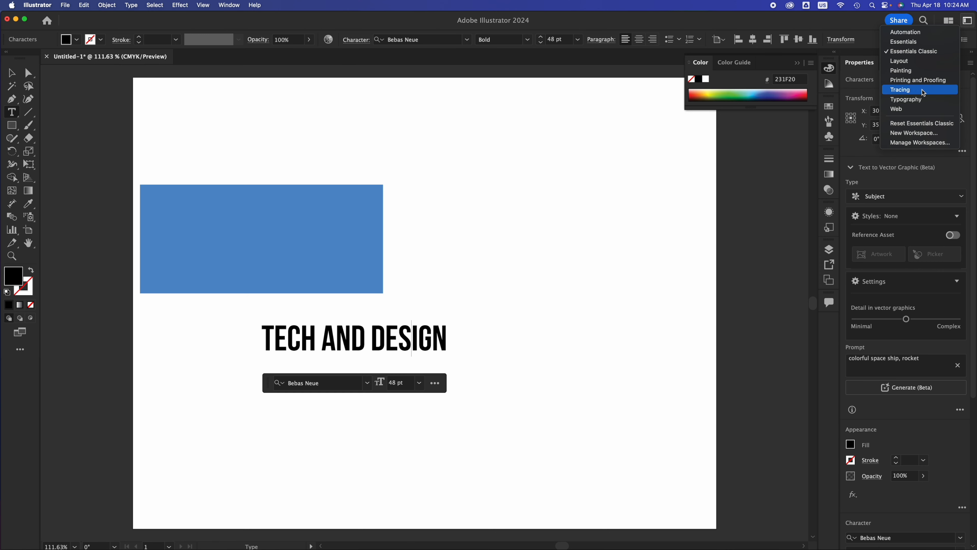
pyautogui.click(914, 99)
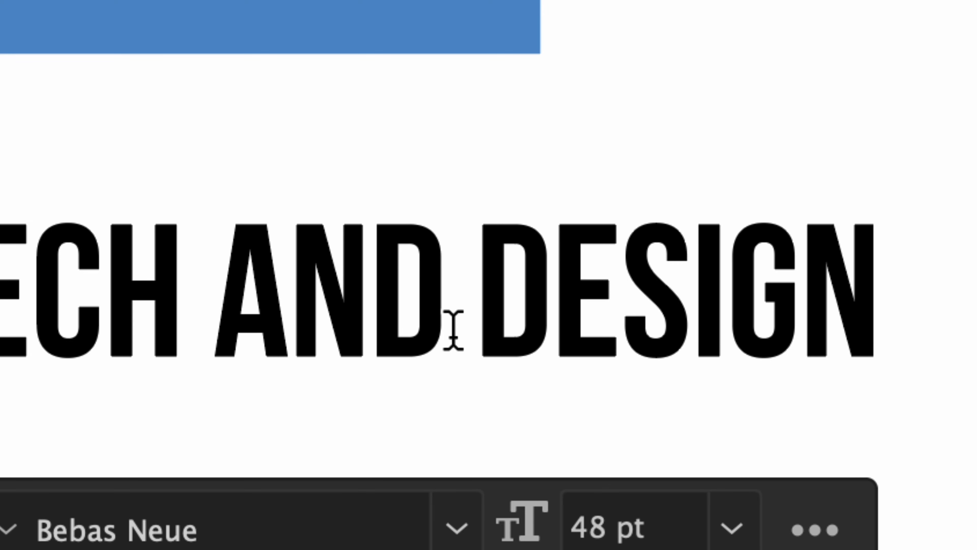
# - Tighten the kerning between AND and DESIGN to -200, and reset it to -20
pyautogui.click(466, 315)
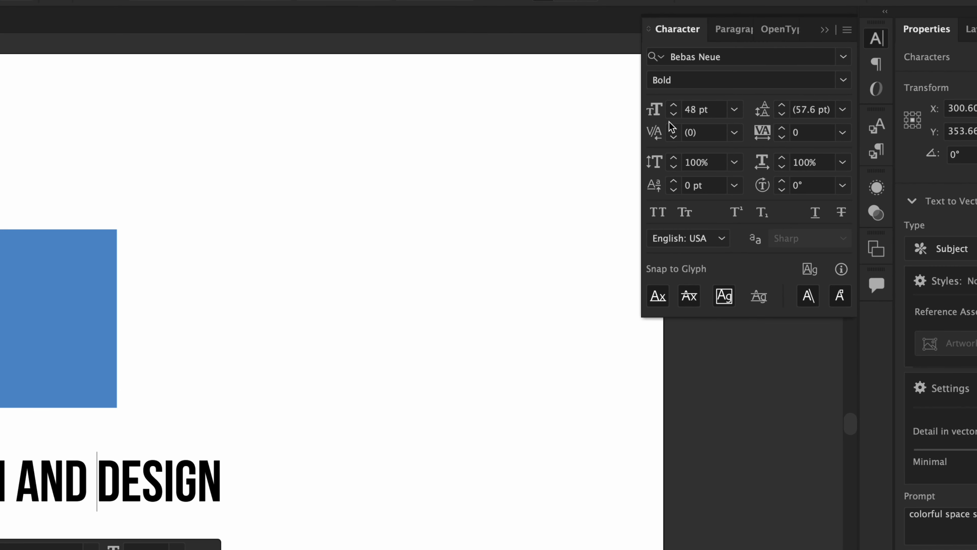
pyautogui.click(673, 136)
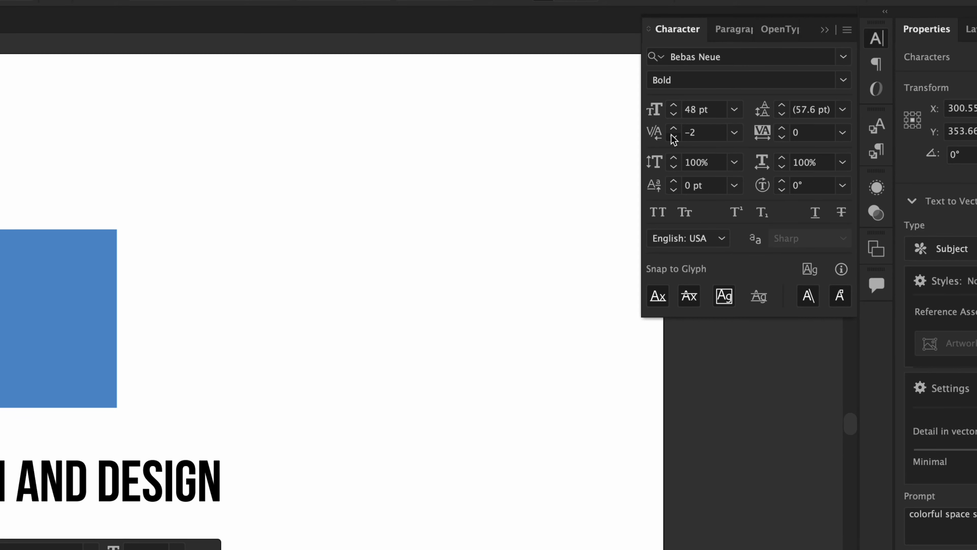
pyautogui.click(672, 136)
pyautogui.click(672, 136)
pyautogui.click(672, 136)
pyautogui.click(672, 136)
pyautogui.click(672, 136)
pyautogui.click(672, 136)
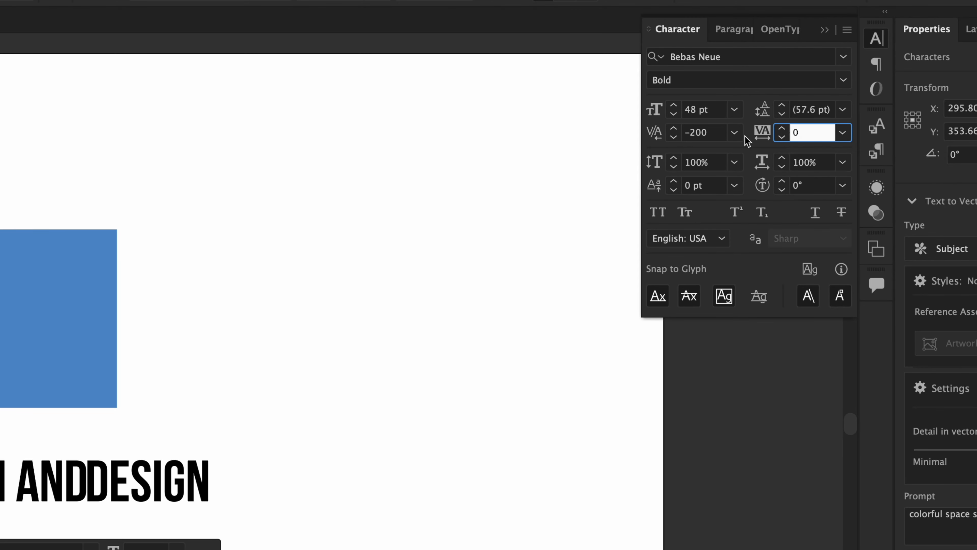
pyautogui.click(716, 133)
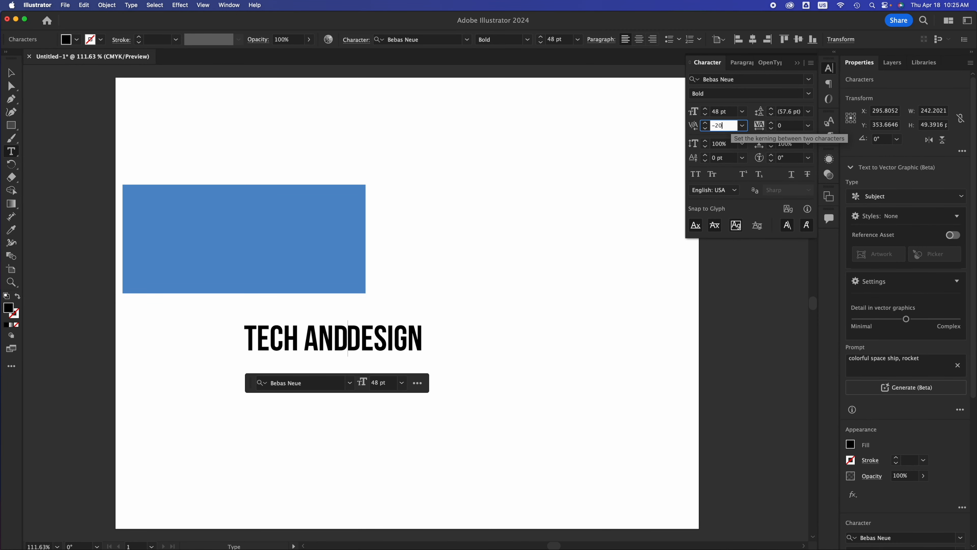
pyautogui.click(781, 126)
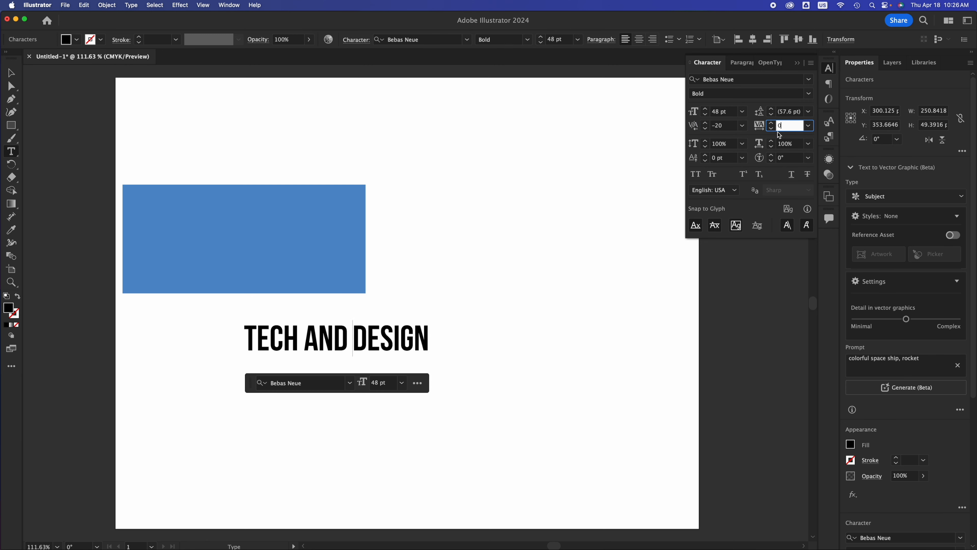
# - Move the TECH AND DESIGN text about 88 pt left and set its tracking to -200
pyautogui.click(11, 73)
pyautogui.moveTo(400, 341); pyautogui.dragTo(336, 341)
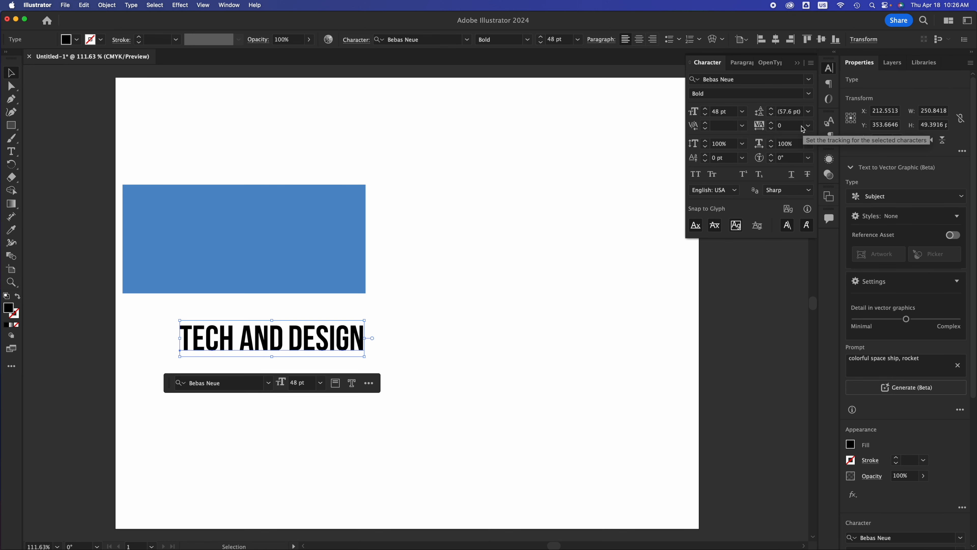
pyautogui.click(705, 138)
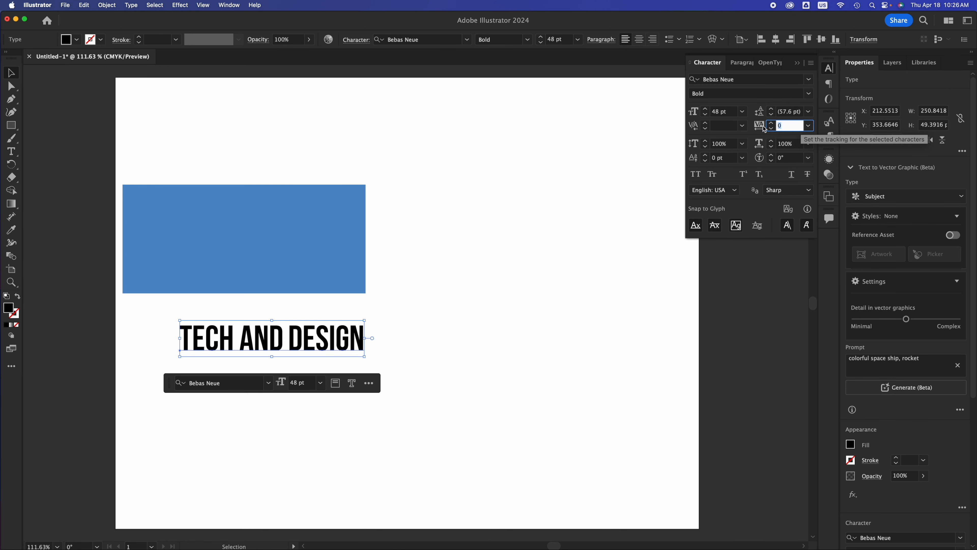
pyautogui.write('-200')
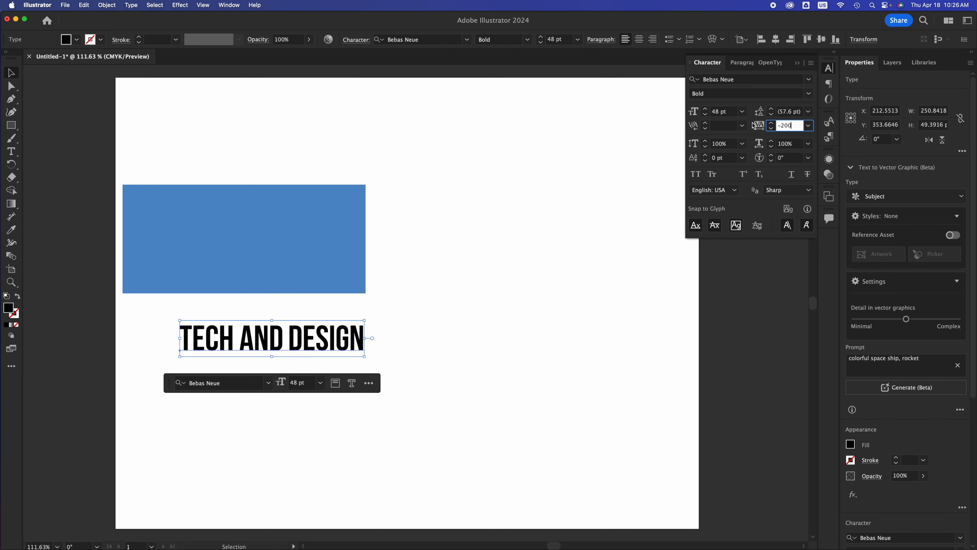
pyautogui.click(729, 128)
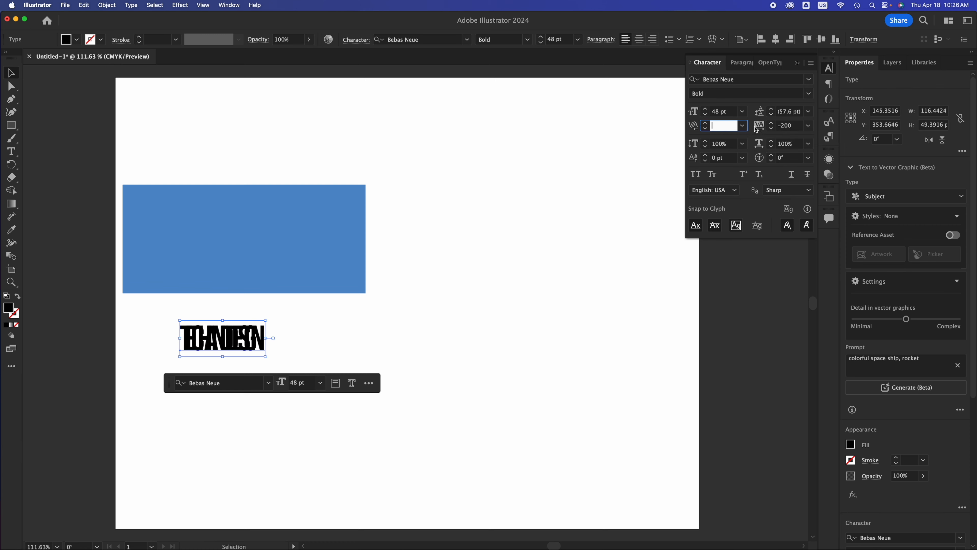
# - Set the tracking of the whole TECH AND DESIGN text to 200
pyautogui.click(795, 127)
pyautogui.moveTo(797, 126); pyautogui.dragTo(779, 125)
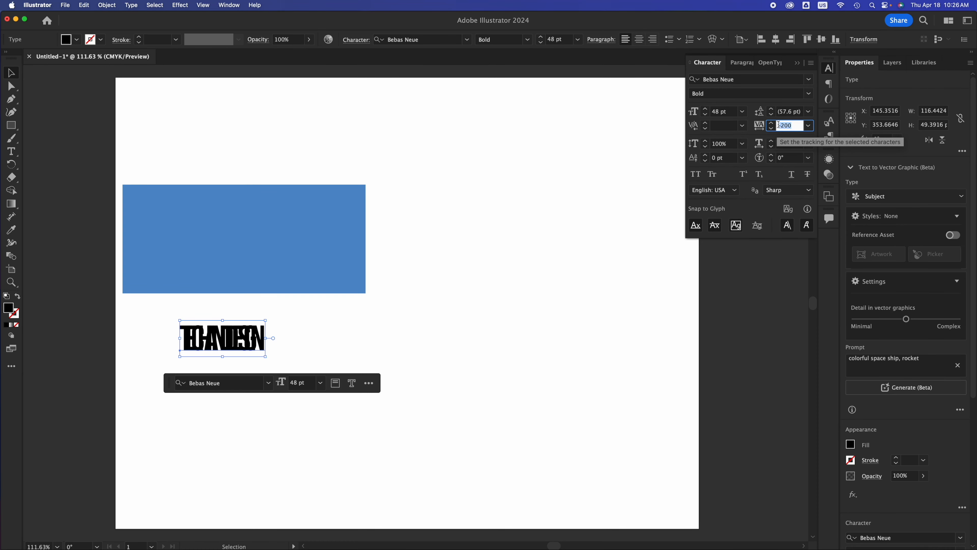
pyautogui.click(788, 112)
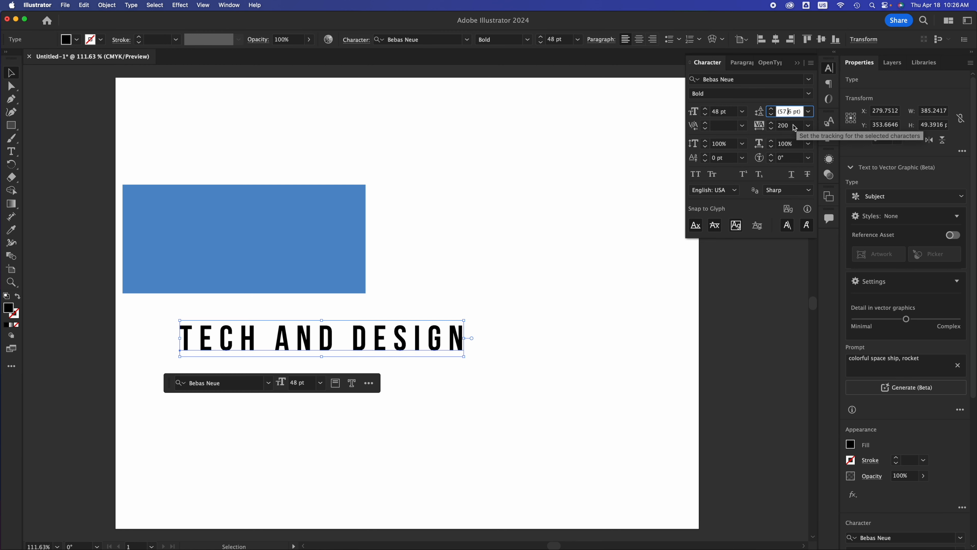
# - Set the text's tracking to 100 and move it about 53 pt down and 45 pt left
pyautogui.moveTo(795, 125); pyautogui.dragTo(770, 126)
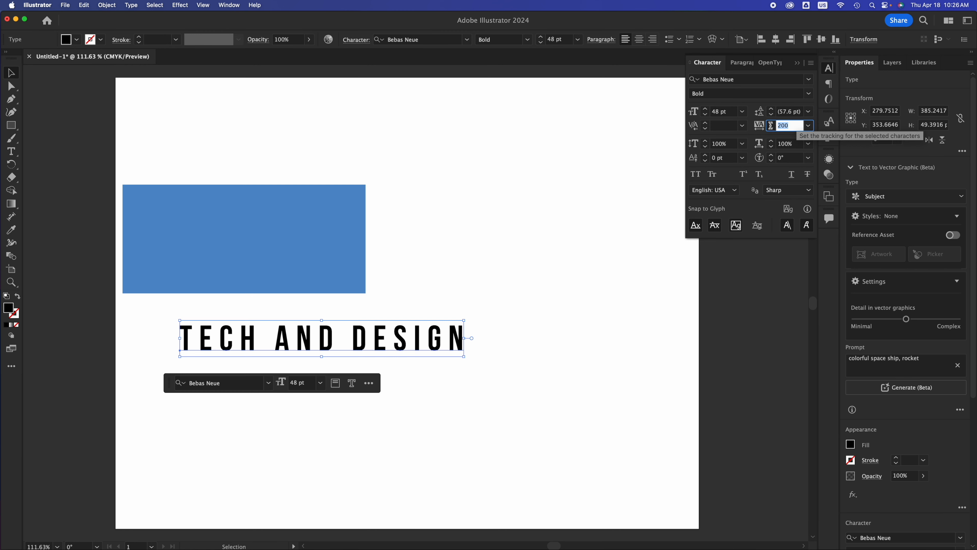
pyautogui.write('10')
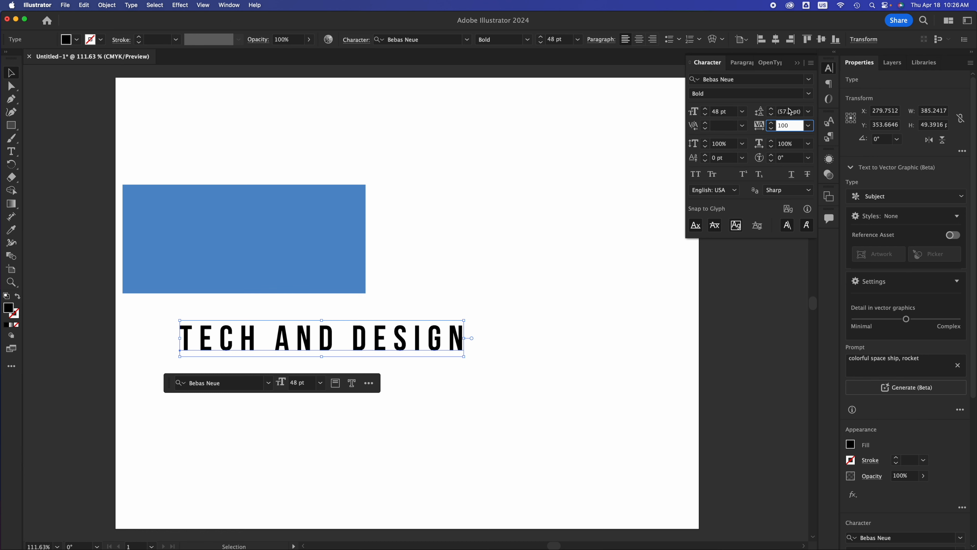
pyautogui.moveTo(381, 343); pyautogui.dragTo(322, 382)
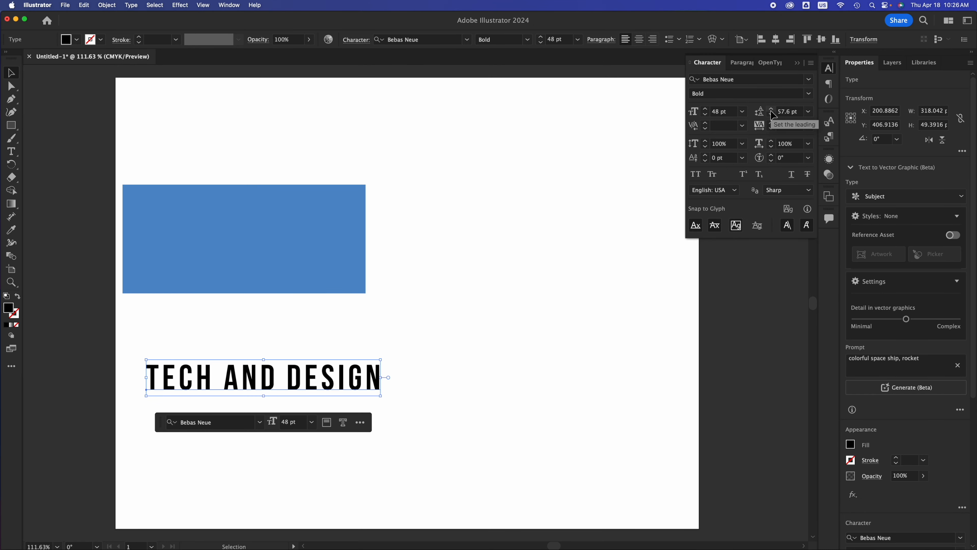
pyautogui.click(406, 371)
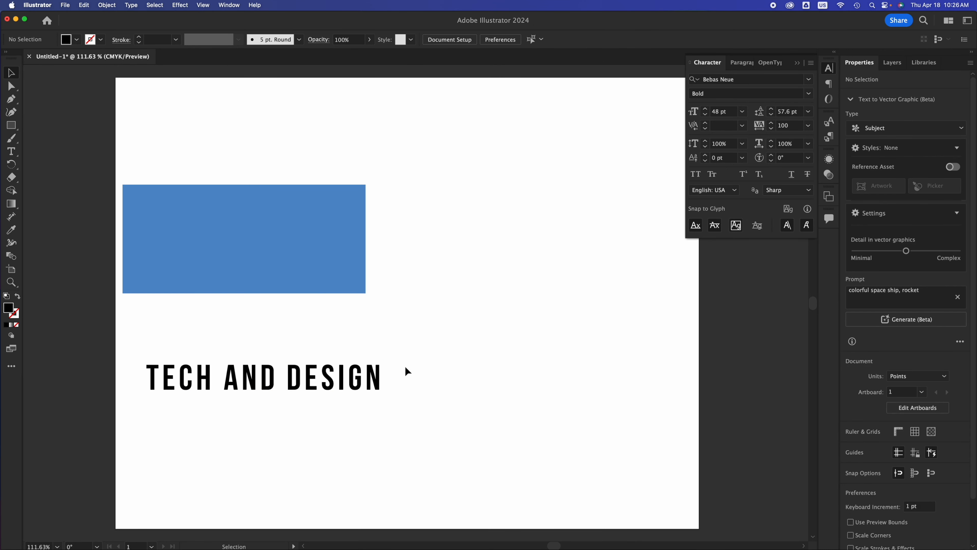
# - Enlarge the blue rectangle to about 173 pt high and move the text below it about 82 pt right
pyautogui.click(358, 289)
pyautogui.moveTo(366, 295); pyautogui.dragTo(459, 311)
pyautogui.click(332, 379)
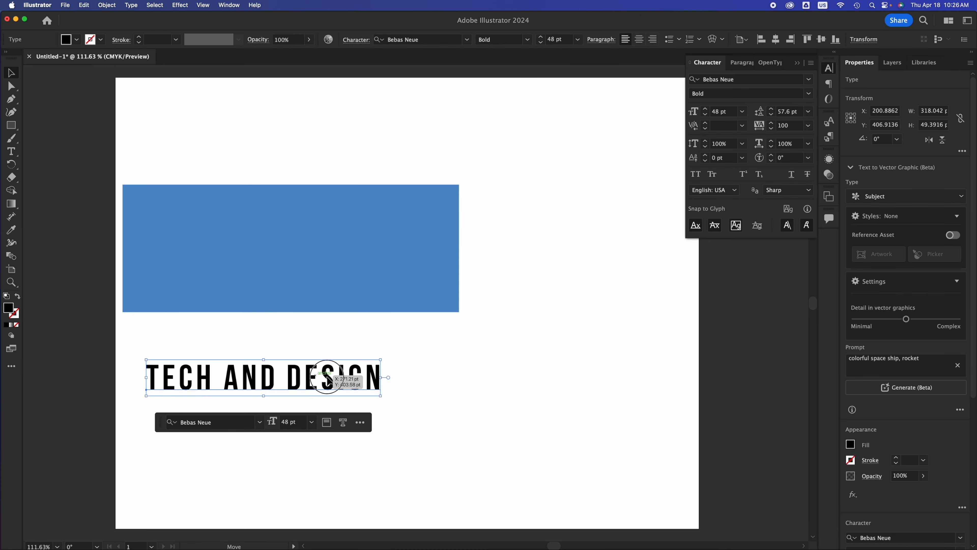
pyautogui.moveTo(331, 379); pyautogui.dragTo(377, 379)
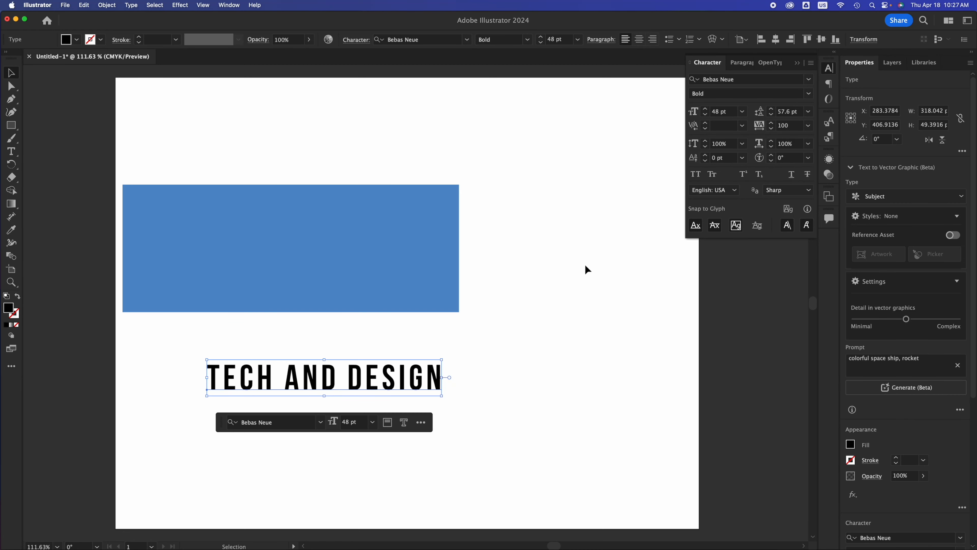
# - Switch to the Essentials Classic workspace and convert the TECH AND DESIGN text to outlines
pyautogui.click(968, 21)
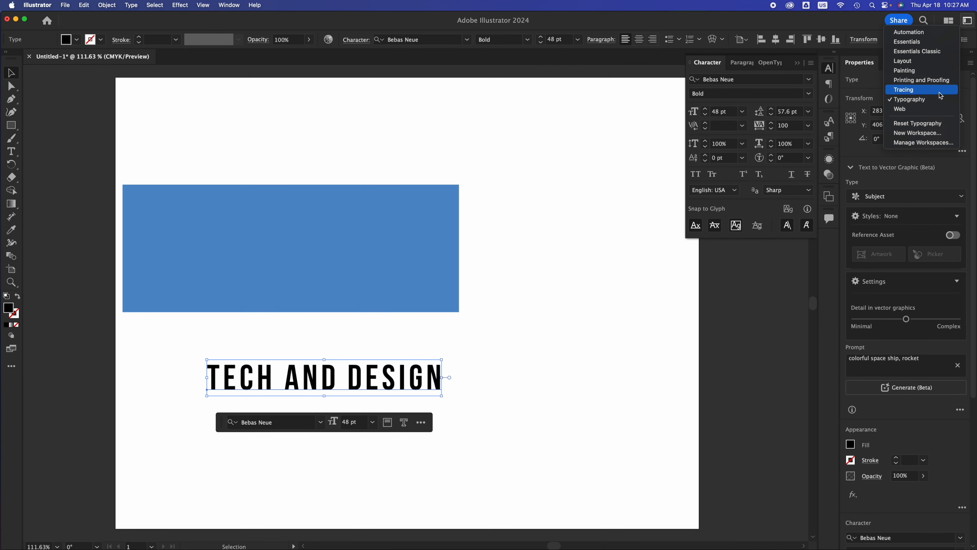
pyautogui.click(938, 53)
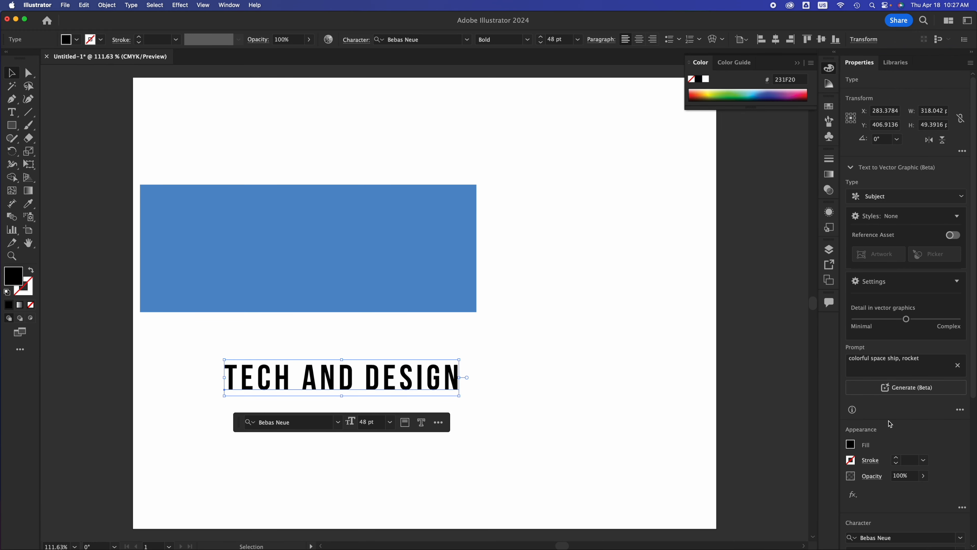
pyautogui.scroll(-5, 889, 423)
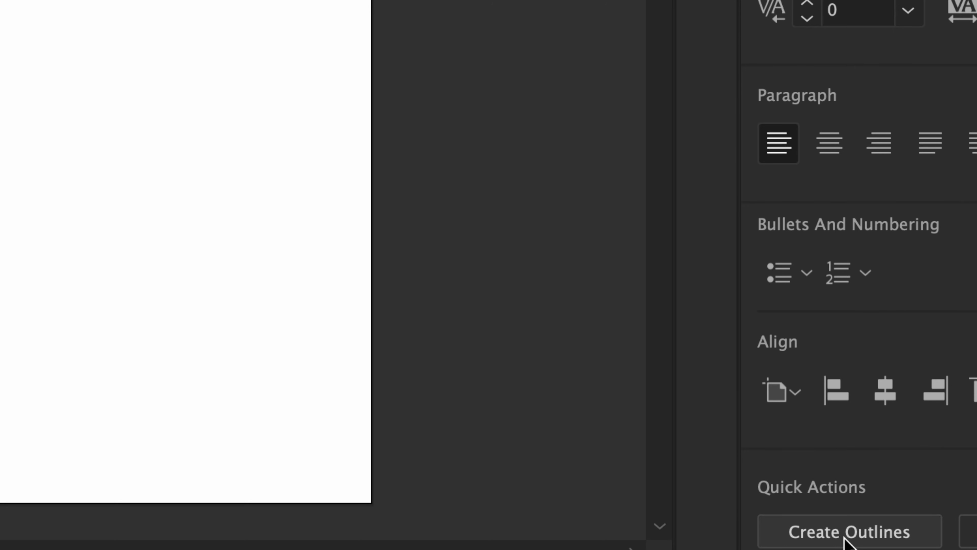
pyautogui.click(845, 537)
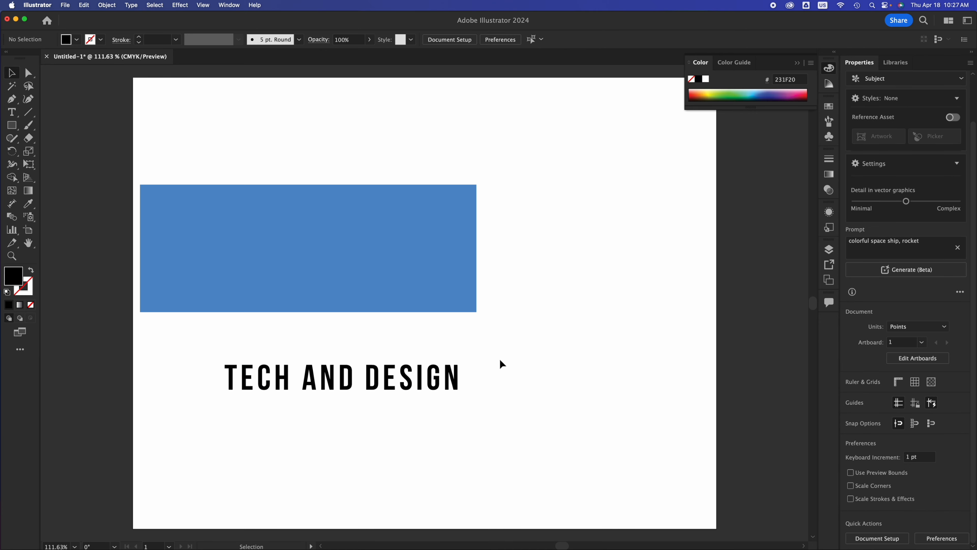
# - Move the outlined text onto the blue rectangle, near its vertical middle
pyautogui.moveTo(417, 373)
pyautogui.mouseDown()
pyautogui.moveTo(414, 269)
pyautogui.moveTo(438, 360)
pyautogui.moveTo(408, 381)
pyautogui.mouseUp()
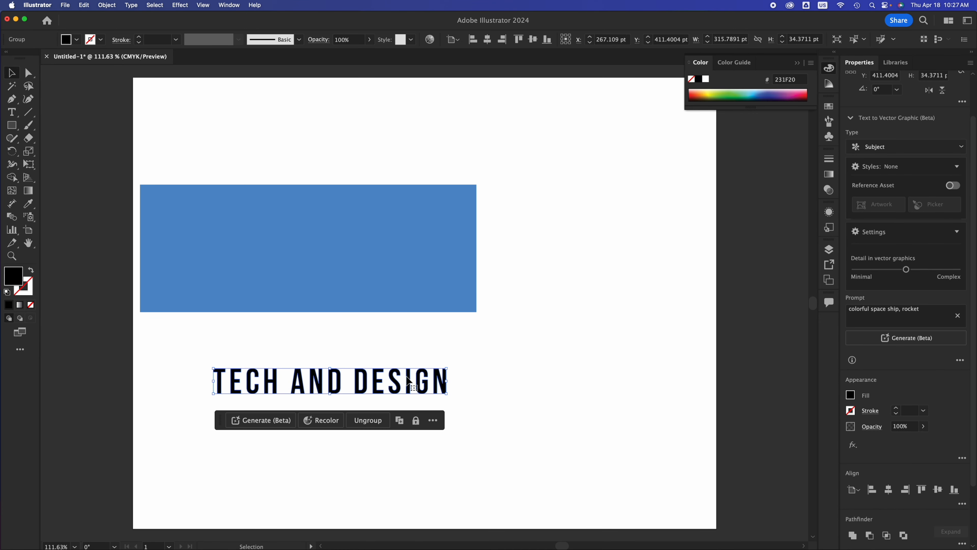
pyautogui.click(427, 375)
pyautogui.moveTo(428, 380); pyautogui.dragTo(394, 247)
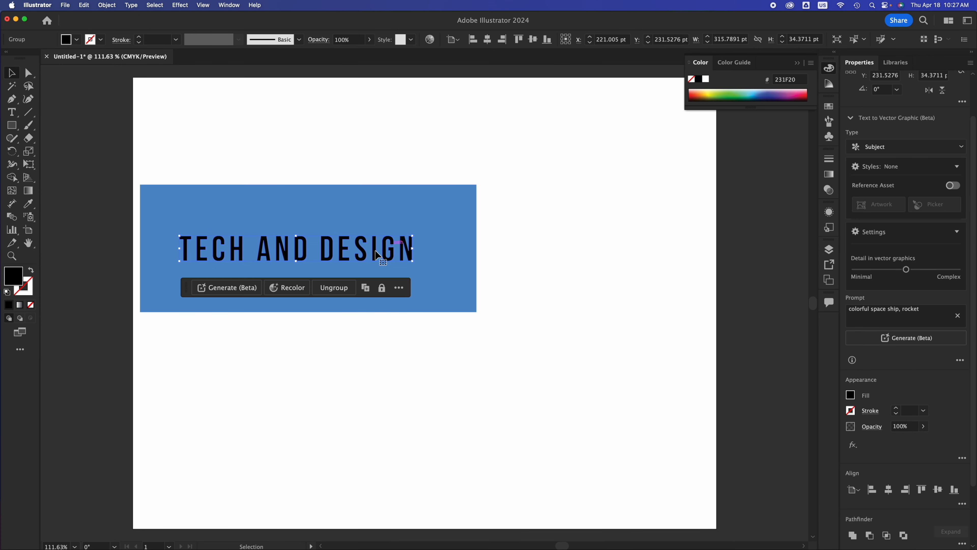
# - Try stretching the outlined text vertically well below the rectangle, and undo the stretch
pyautogui.click(298, 262)
pyautogui.moveTo(297, 262); pyautogui.dragTo(293, 430)
pyautogui.press('super+z')
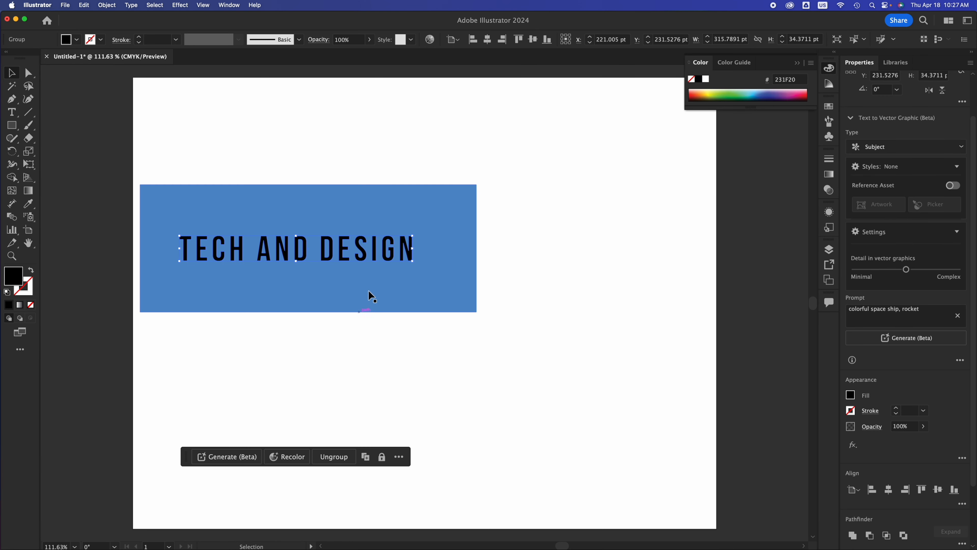
# - Scale the outlined text up proportionally to about 457 pt wide and 50 pt high
pyautogui.click(412, 260)
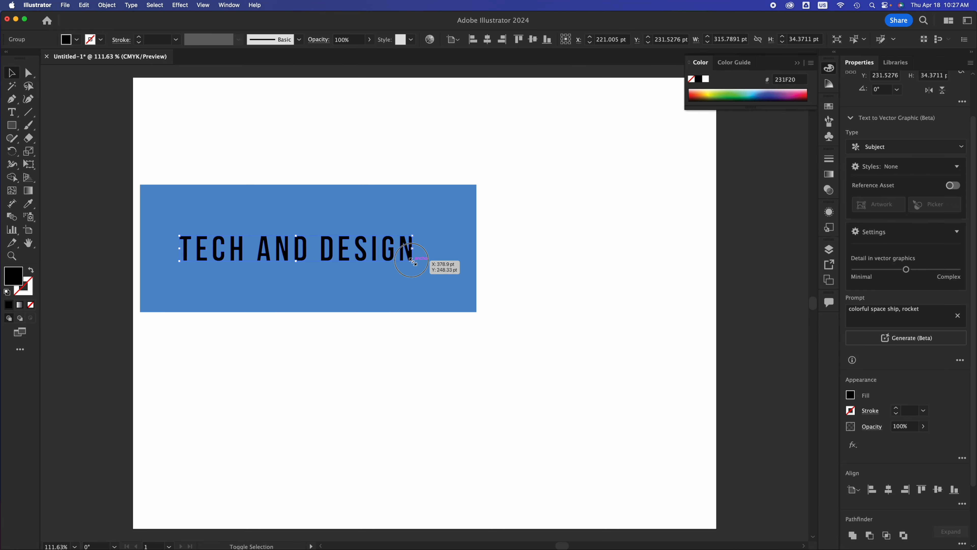
pyautogui.moveTo(413, 262); pyautogui.dragTo(513, 318)
pyautogui.moveTo(497, 257); pyautogui.dragTo(465, 257)
pyautogui.click(535, 248)
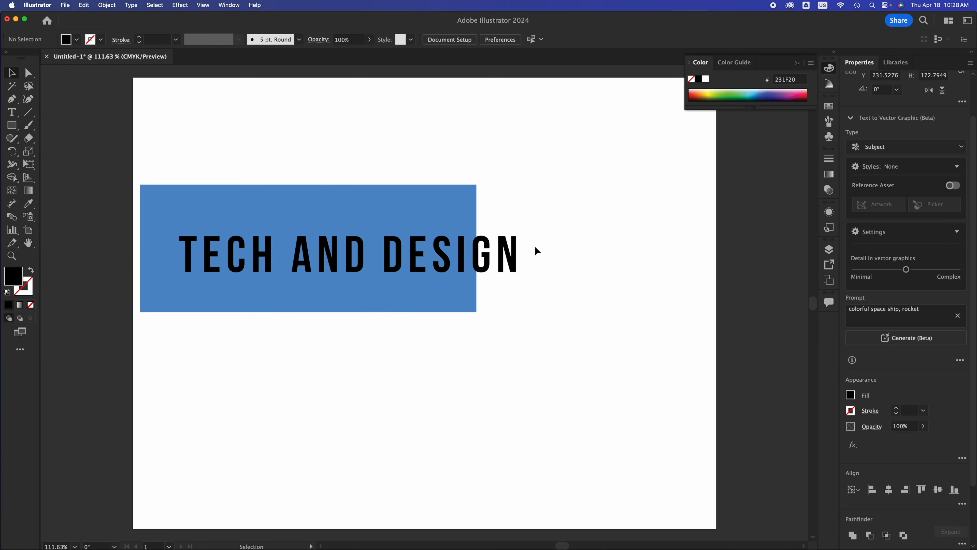
# - Widen the blue rectangle to about 531 pt and reposition the outlined text so it sits centrally inside it
pyautogui.click(516, 252)
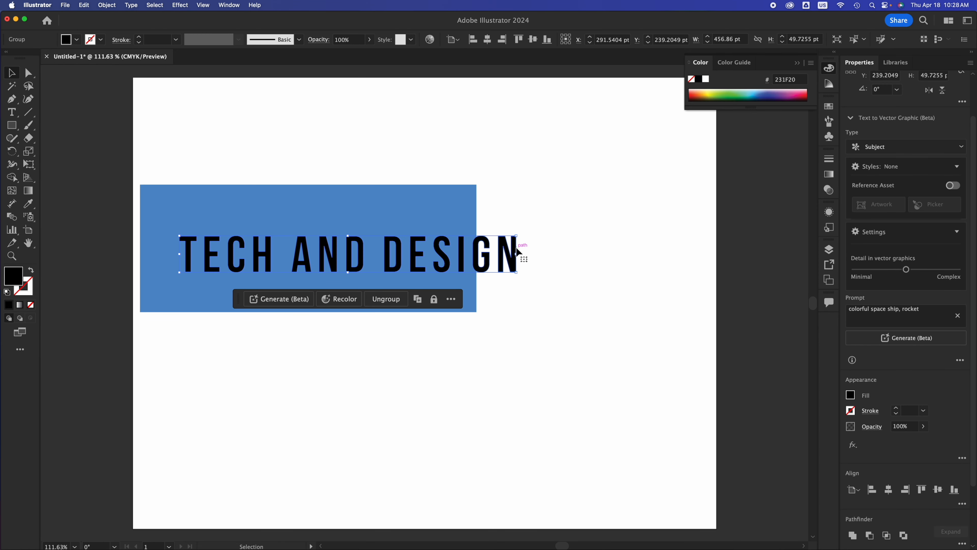
pyautogui.moveTo(516, 253); pyautogui.dragTo(534, 240)
pyautogui.click(460, 231)
pyautogui.click(484, 258)
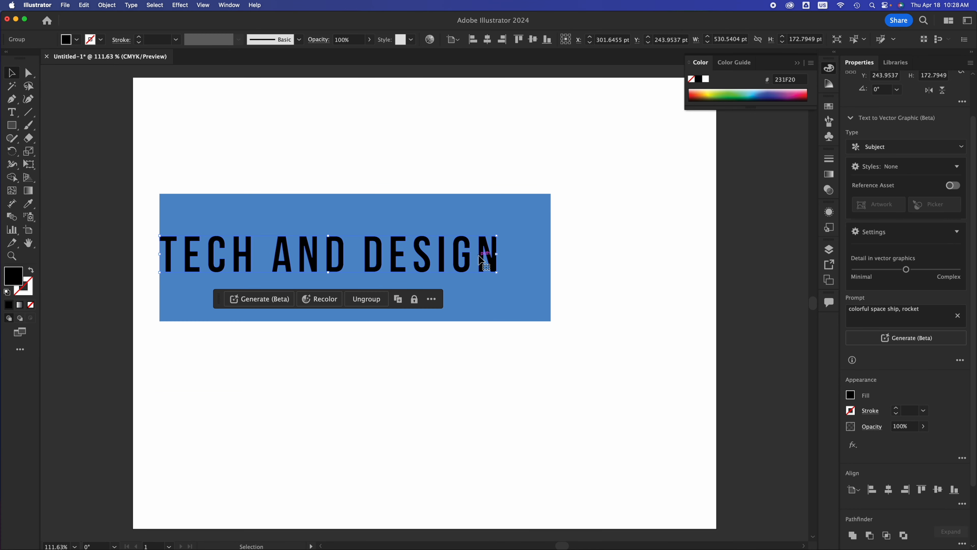
pyautogui.moveTo(486, 260); pyautogui.dragTo(509, 262)
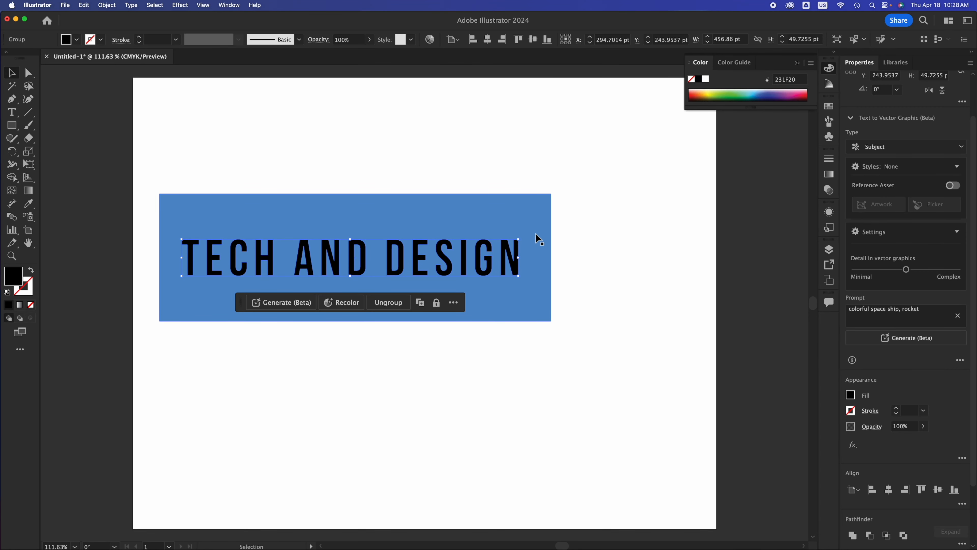
# - Cut the outlined text out of the blue rectangle with Minus Front, and move the result about 14 pt right and 30 pt down
pyautogui.click(539, 250)
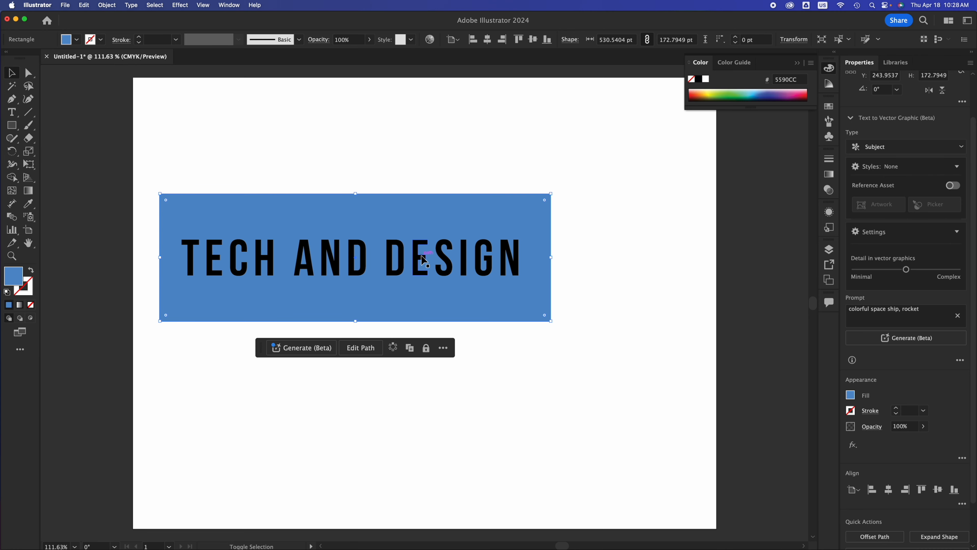
pyautogui.keyDown('shift'); pyautogui.click(424, 260); pyautogui.keyUp('shift')
pyautogui.moveTo(616, 179); pyautogui.dragTo(300, 376)
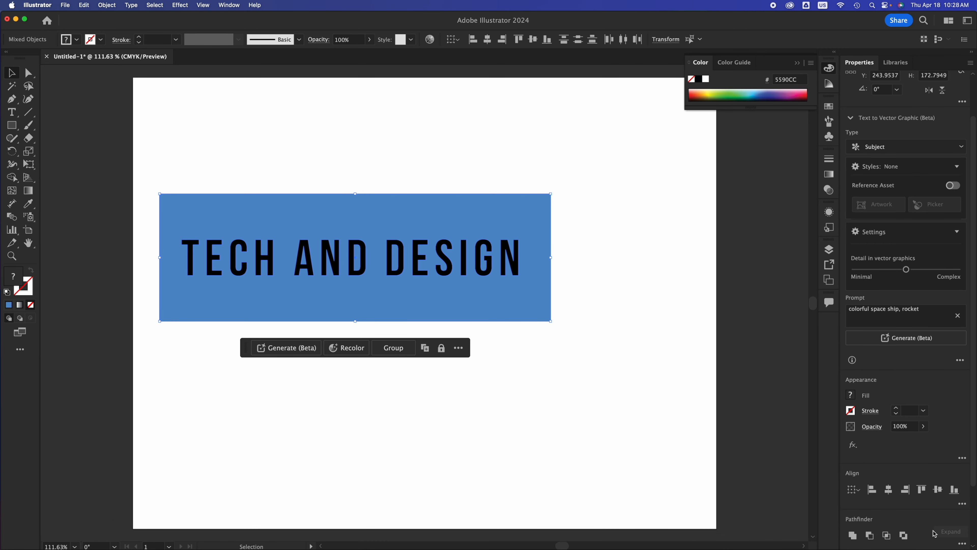
pyautogui.scroll(-3, 935, 533)
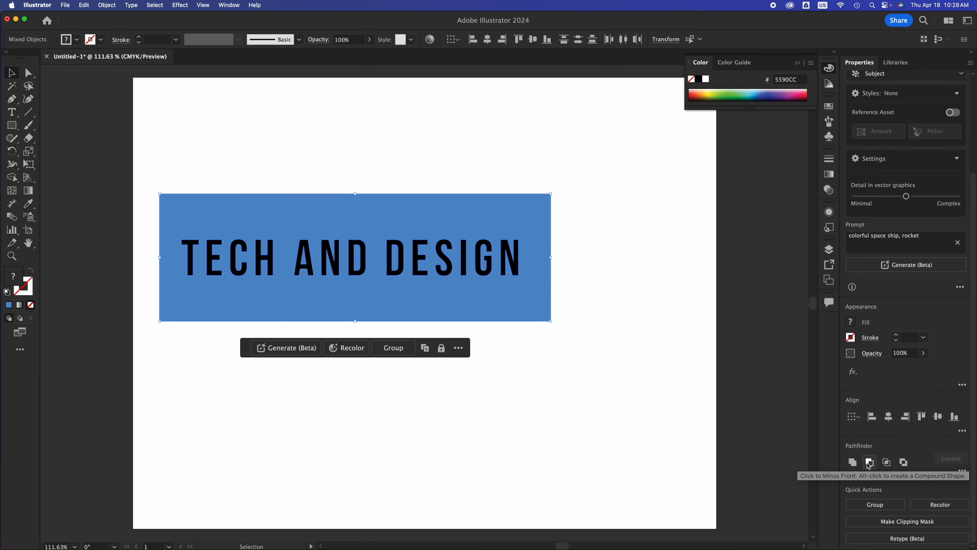
pyautogui.click(868, 464)
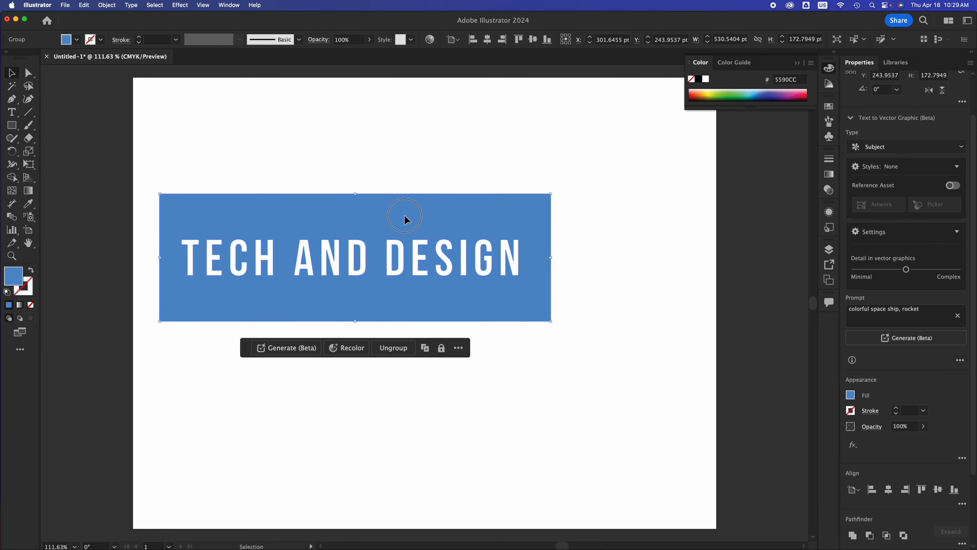
pyautogui.moveTo(404, 215); pyautogui.dragTo(415, 237)
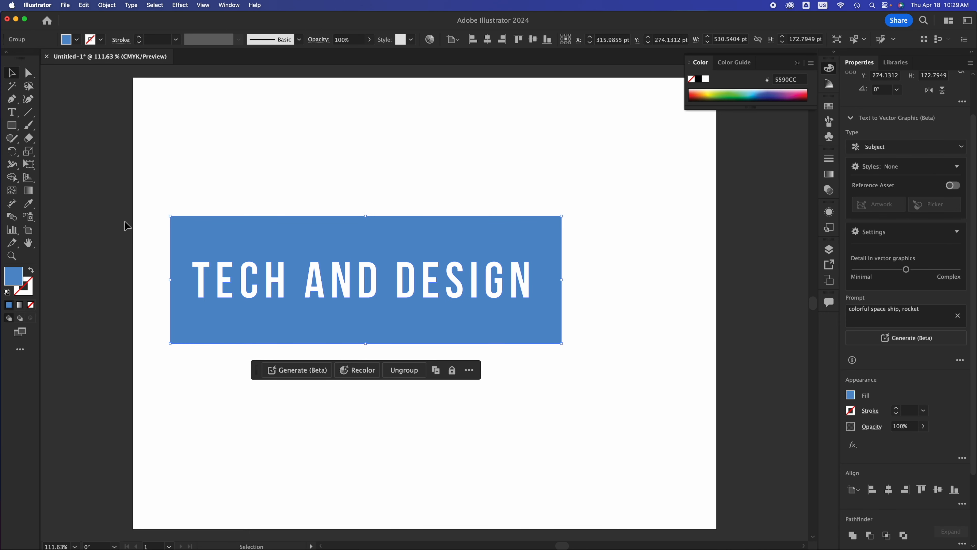
# - Draw a circle about 305 pt in diameter over the middle of the blue cut-out rectangle with the Ellipse tool
pyautogui.click(18, 277)
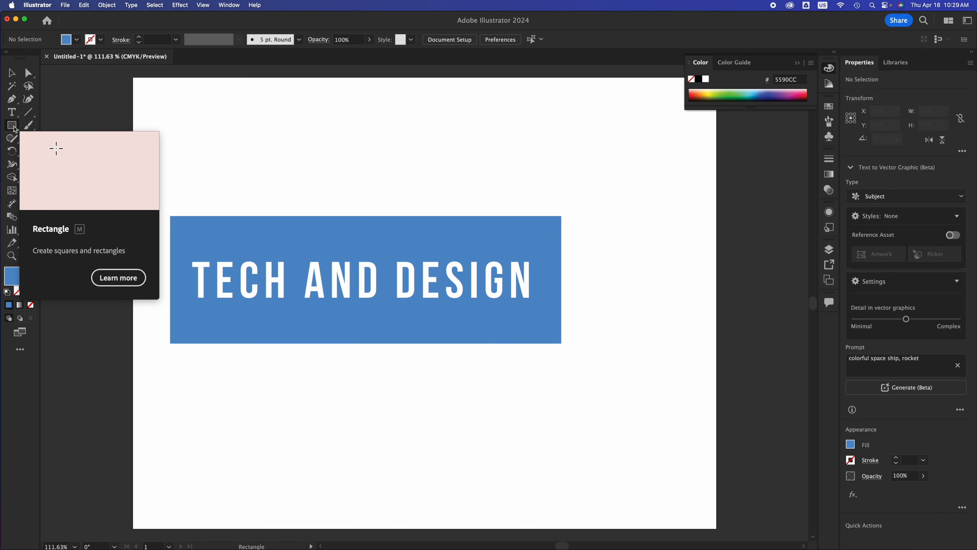
pyautogui.moveTo(12, 125); pyautogui.dragTo(49, 149)
pyautogui.moveTo(50, 153); pyautogui.dragTo(50, 154)
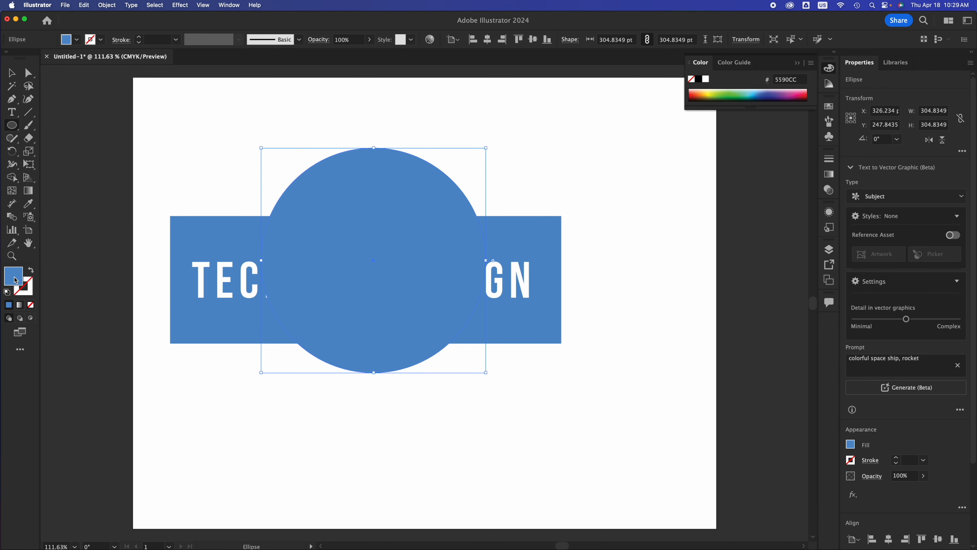
# - Fill the circle with the pink web color CC6699 and deselect it
pyautogui.doubleClick(15, 280)
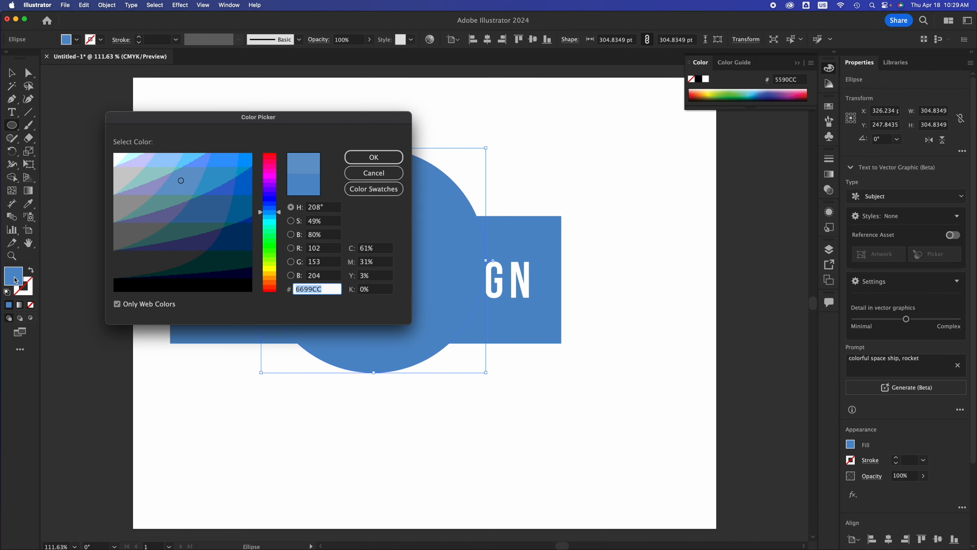
pyautogui.click(275, 169)
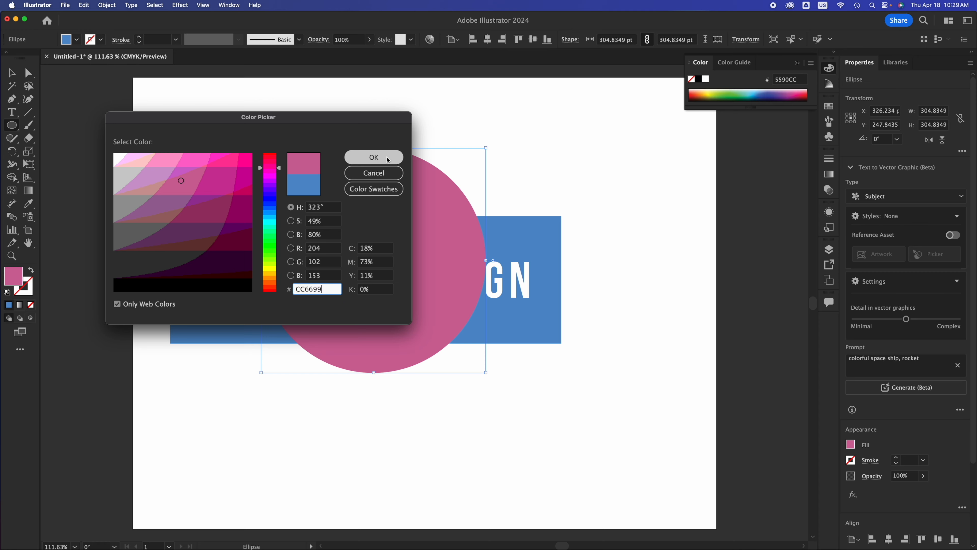
pyautogui.click(372, 157)
pyautogui.press('v')
pyautogui.click(664, 226)
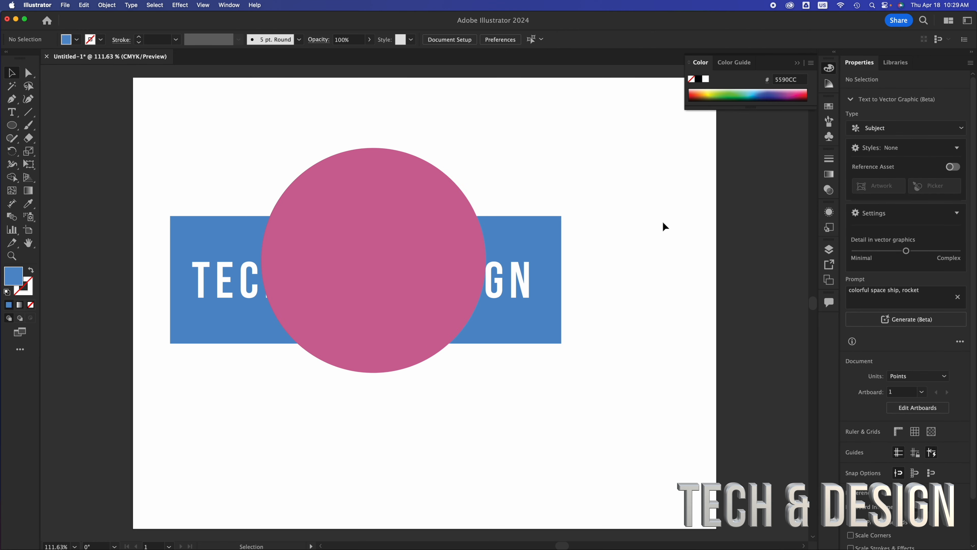
# - Reposition the pink circle so it sits vertically centred on the cut-out rectangle, covering the middle of the lettering
pyautogui.click(530, 243)
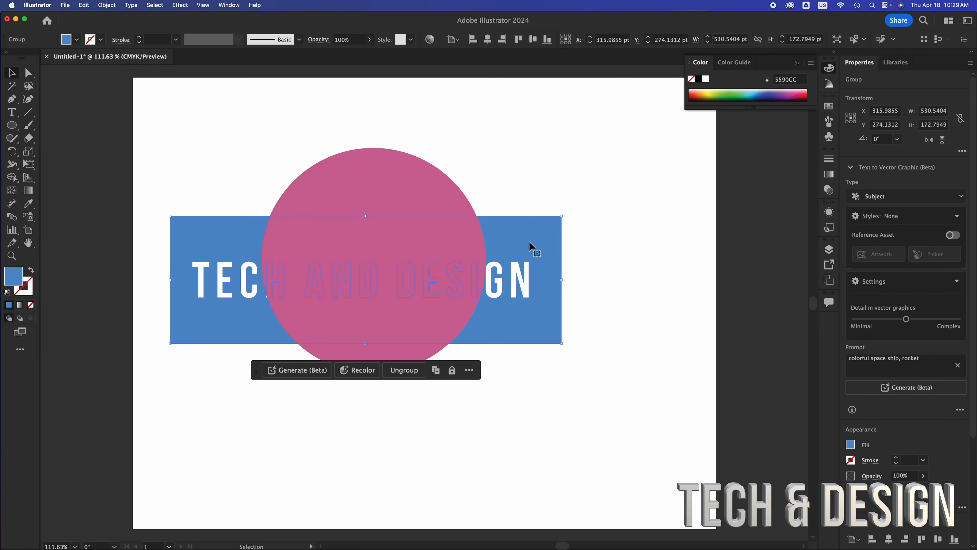
pyautogui.moveTo(417, 193)
pyautogui.mouseDown()
pyautogui.moveTo(431, 192)
pyautogui.moveTo(403, 196)
pyautogui.moveTo(411, 195)
pyautogui.mouseUp()
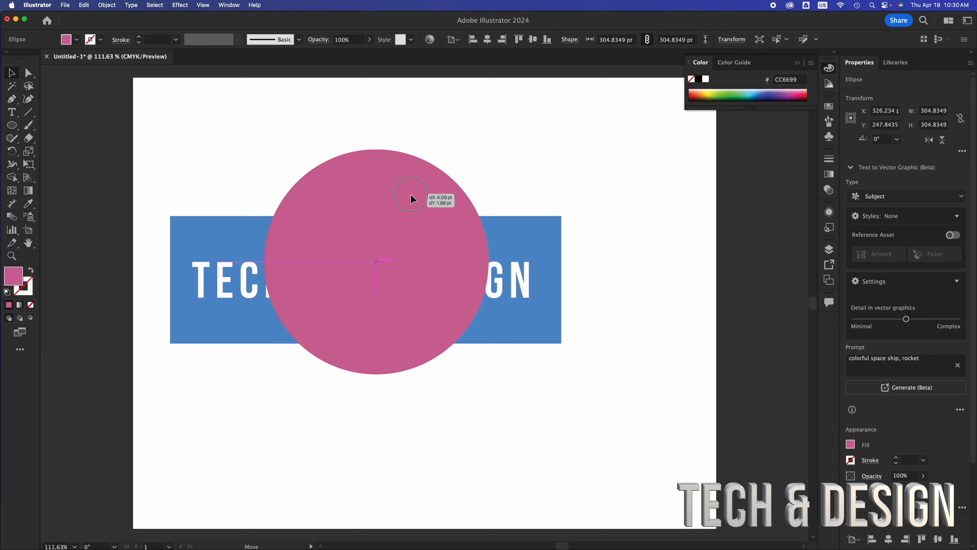
pyautogui.moveTo(411, 194); pyautogui.dragTo(401, 209)
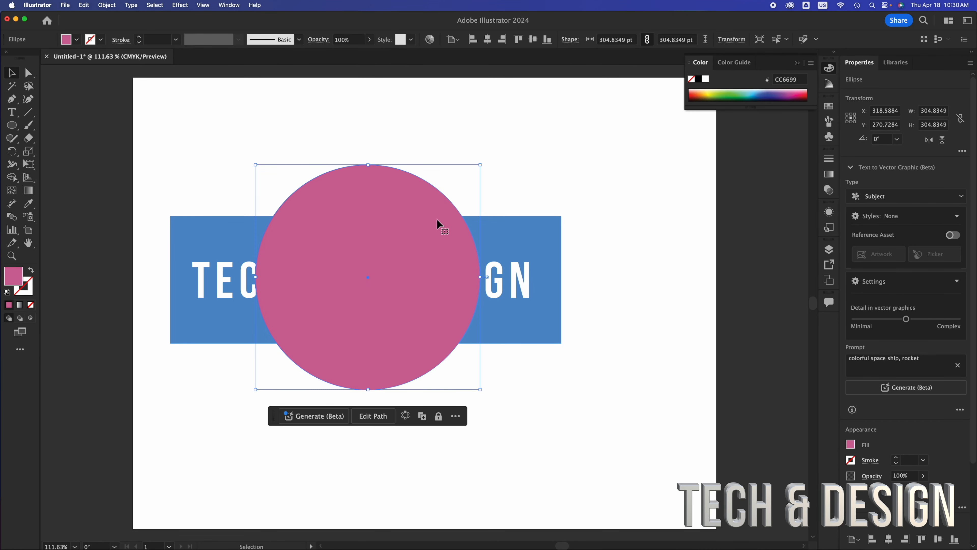
pyautogui.click(503, 234)
pyautogui.click(429, 204)
pyautogui.moveTo(362, 195); pyautogui.dragTo(362, 198)
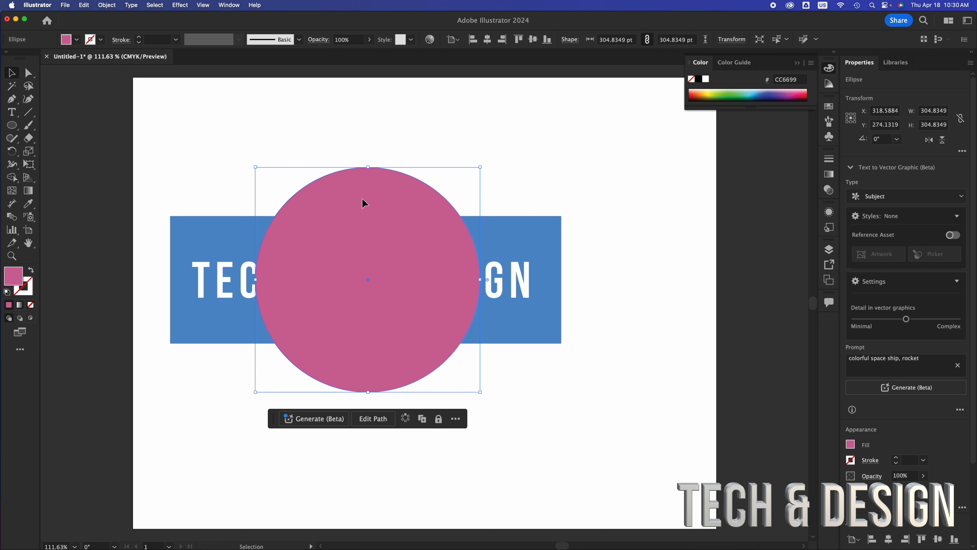
# - Send the pink circle to the back, behind the cut-out rectangle
pyautogui.rightClick(363, 203)
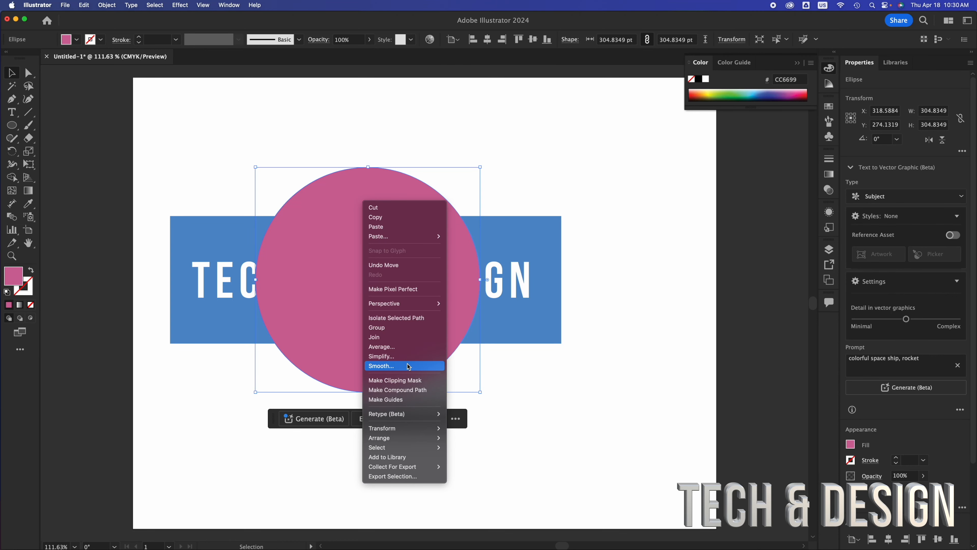
pyautogui.moveTo(410, 431)
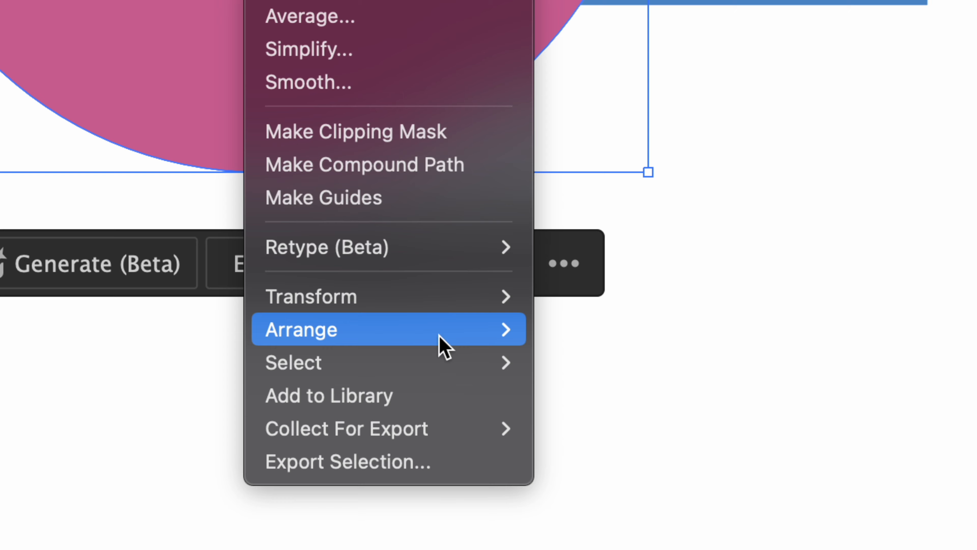
pyautogui.moveTo(503, 341)
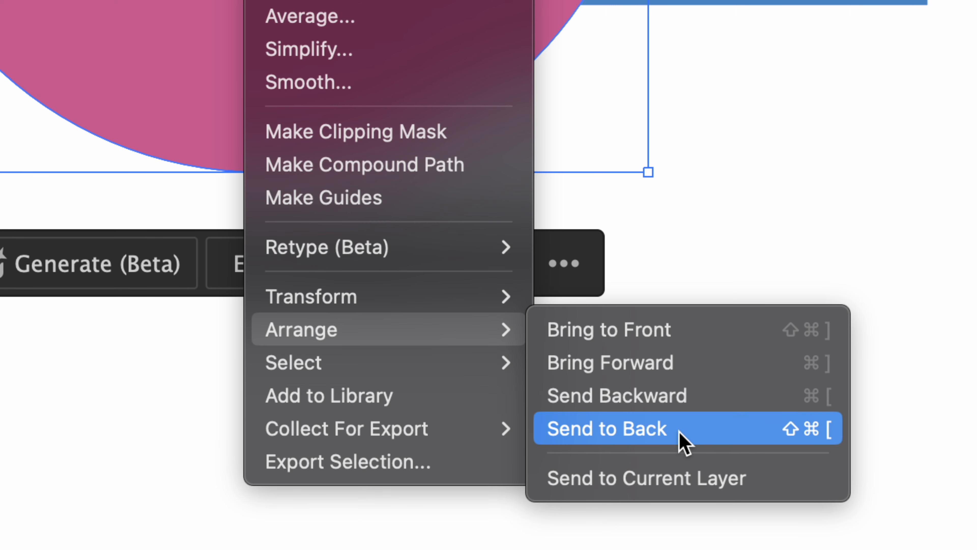
pyautogui.click(682, 443)
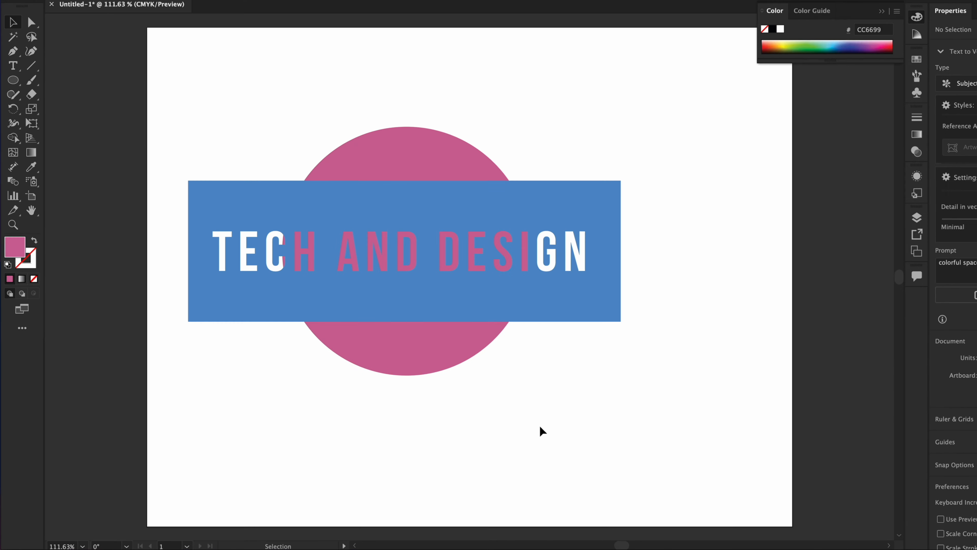
# - Move the circle right until it sits behind the word DESIGN, and recolor it magenta (EC008C)
pyautogui.moveTo(377, 363); pyautogui.dragTo(515, 363)
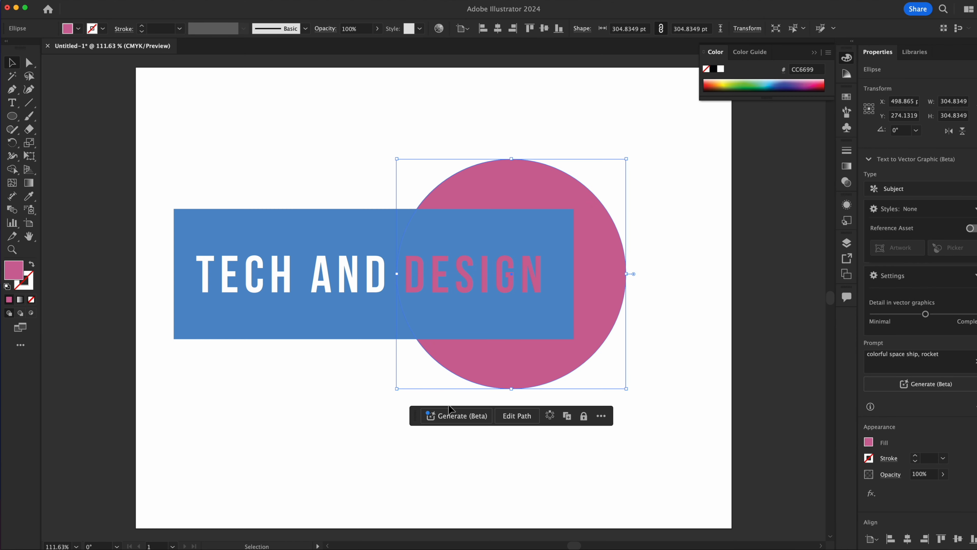
pyautogui.click(332, 430)
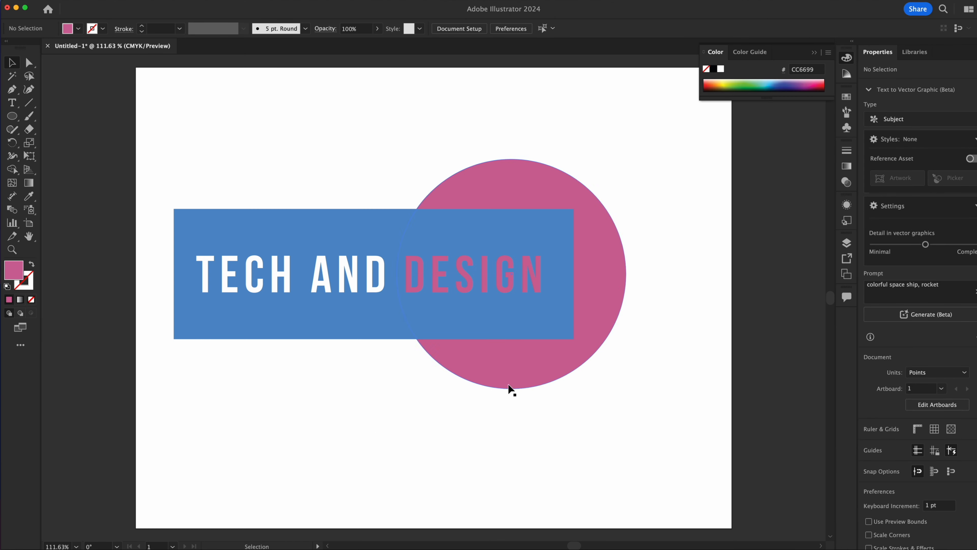
pyautogui.click(514, 378)
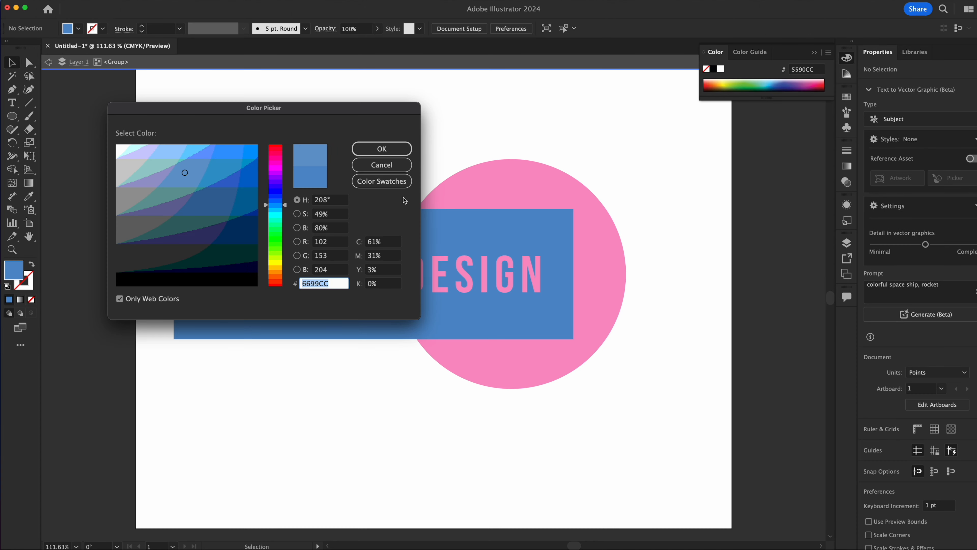
# - Try the CMYK Cyan swatch as the fill for the isolated rectangle group, and leave isolation mode
pyautogui.click(395, 182)
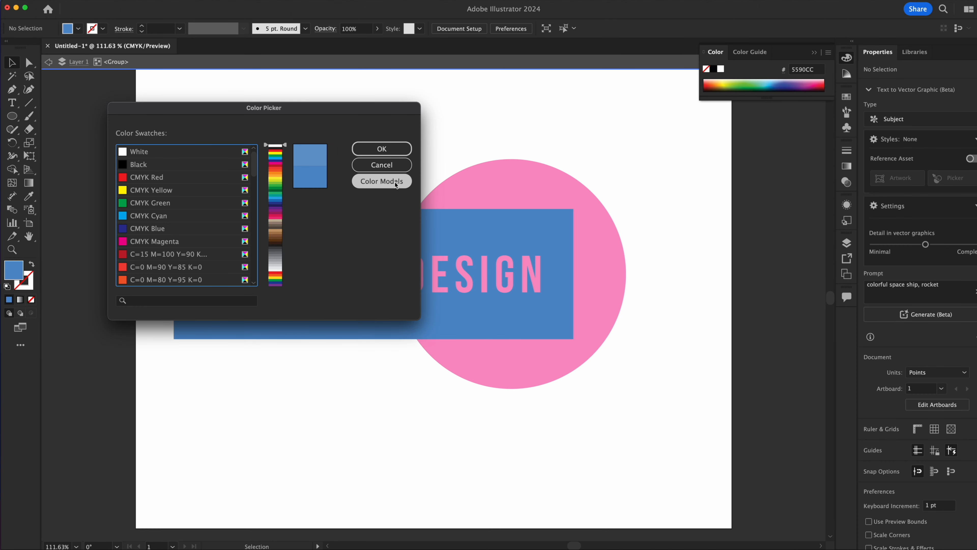
pyautogui.click(144, 217)
pyautogui.click(403, 148)
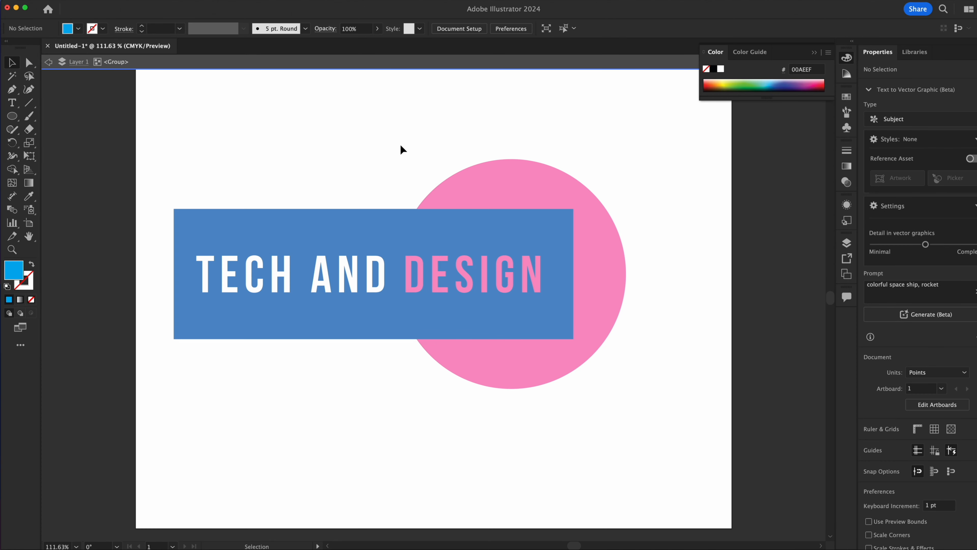
pyautogui.doubleClick(490, 117)
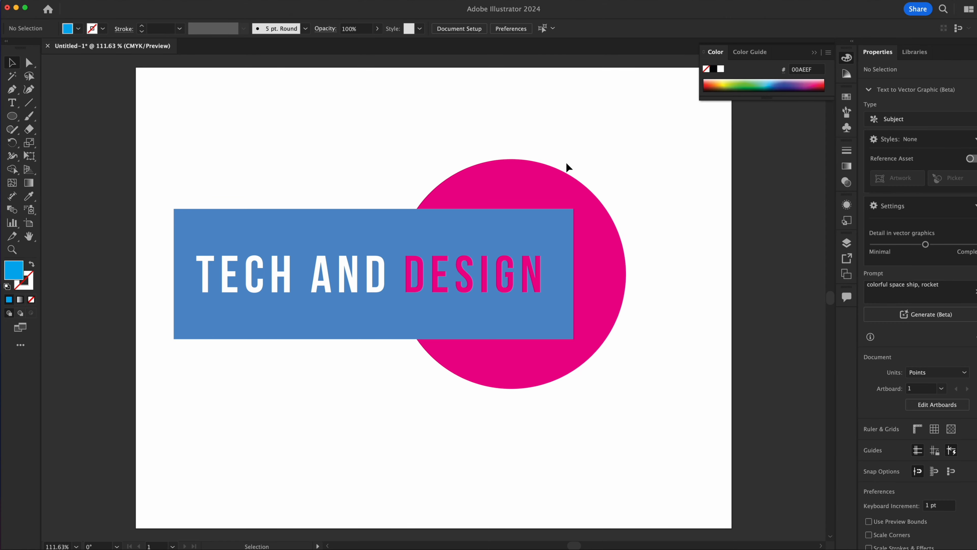
# - Move the magenta circle left so it shows through the word TECH
pyautogui.click(621, 296)
pyautogui.moveTo(608, 295); pyautogui.dragTo(309, 299)
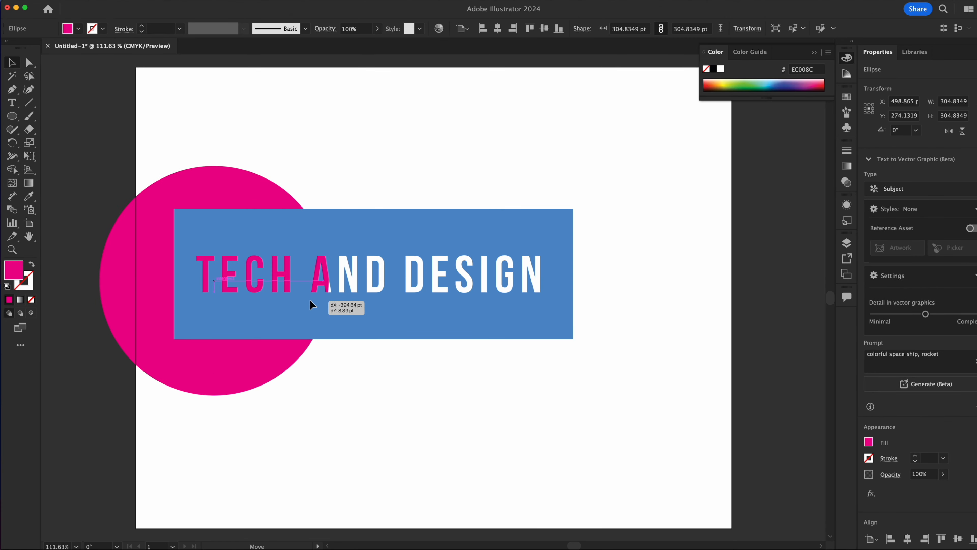
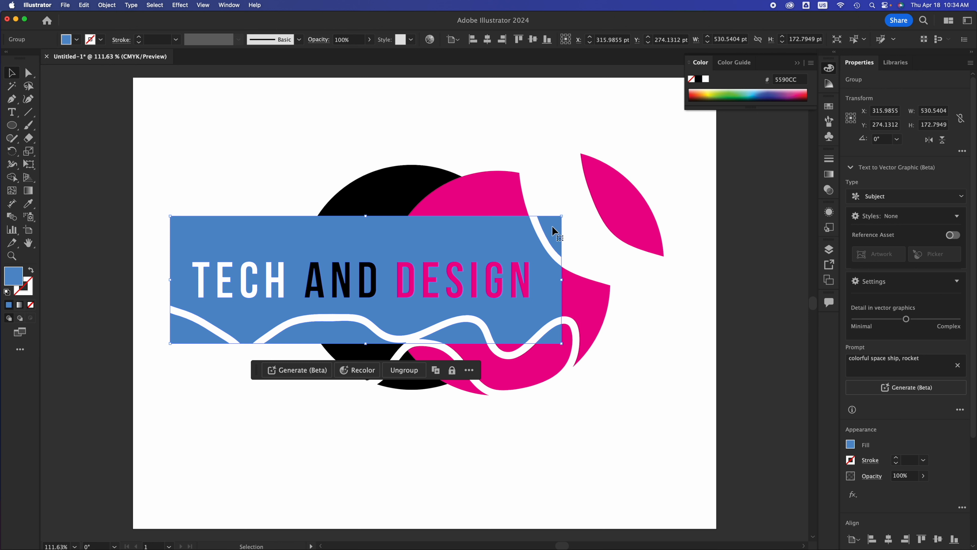
# - Pull the two black circle pieces out from under the rectangle's lower edge onto the blank artboard, and delete the smaller one
pyautogui.click(592, 288)
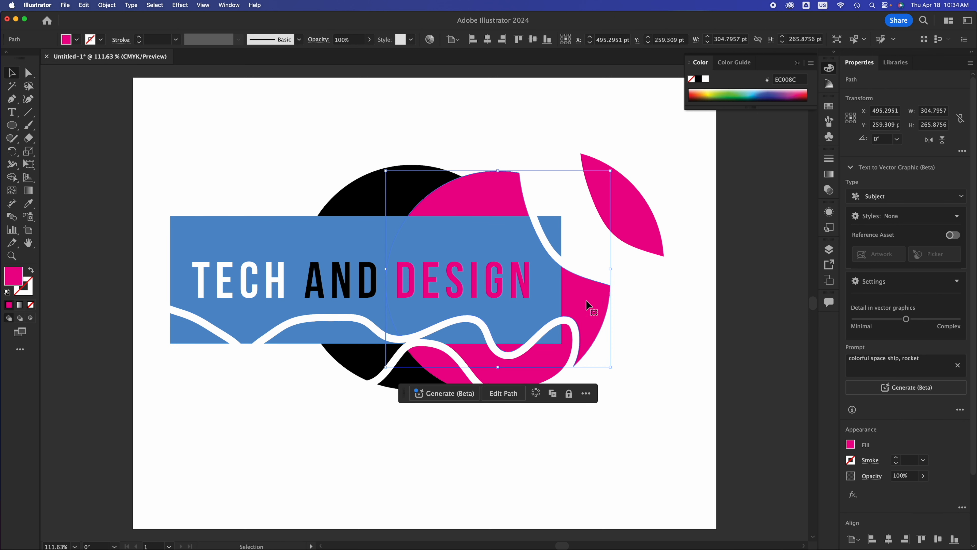
pyautogui.click(369, 365)
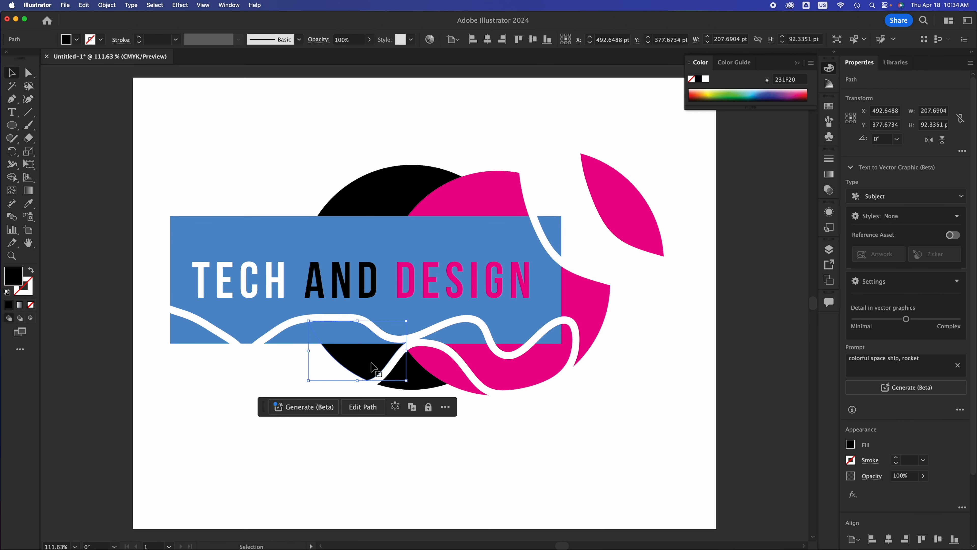
pyautogui.moveTo(370, 365); pyautogui.dragTo(263, 421)
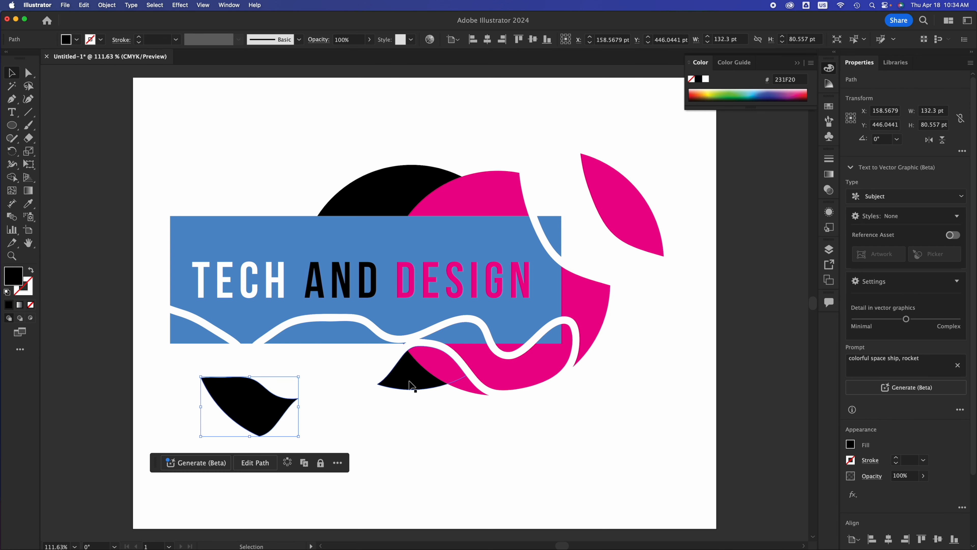
pyautogui.click(410, 381)
pyautogui.moveTo(410, 381); pyautogui.dragTo(355, 466)
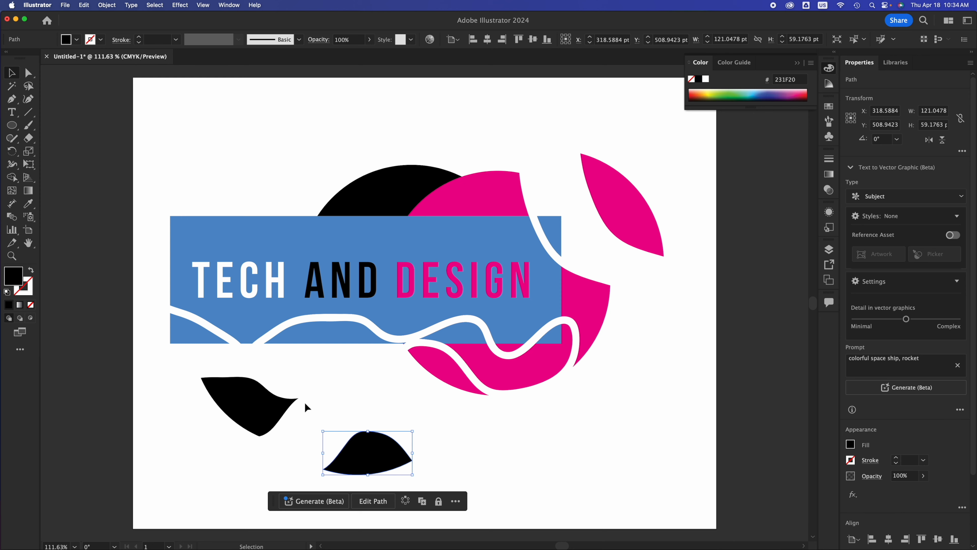
pyautogui.press('Delete')
# - Delete the remaining loose black piece and the detached magenta piece at the artwork's upper right
pyautogui.click(250, 400)
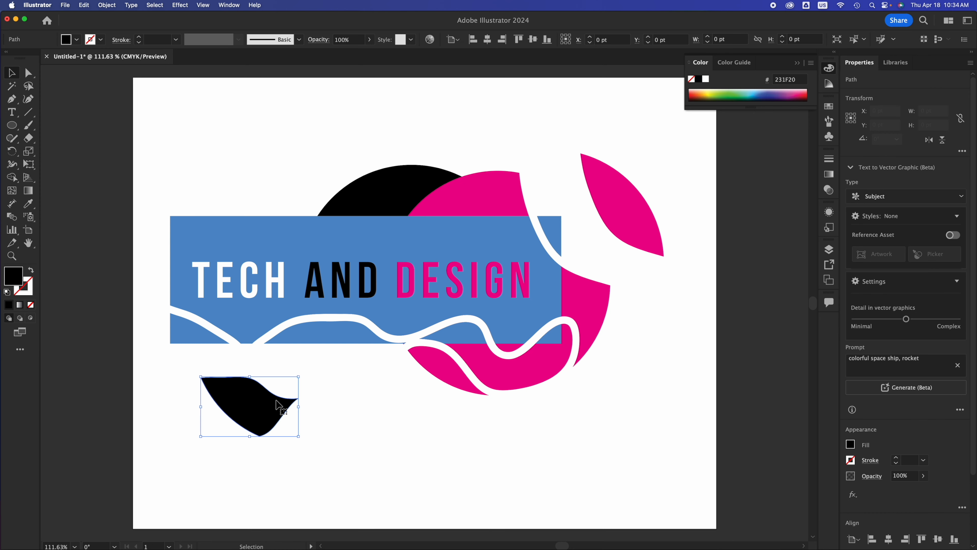
pyautogui.click(387, 364)
pyautogui.click(632, 211)
pyautogui.press('Delete')
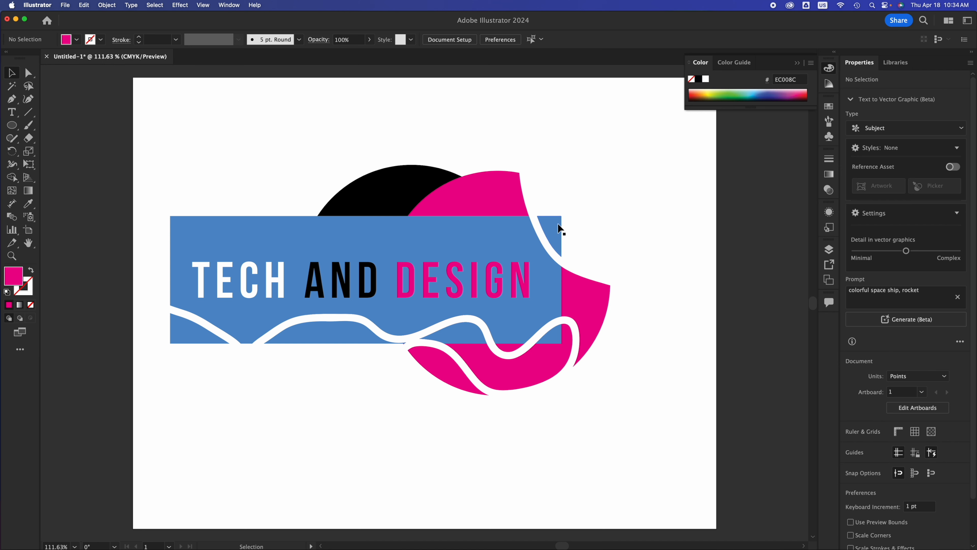
# - Ungroup the blue cut-out rectangle with the lettering, and deselect its pieces
pyautogui.click(196, 331)
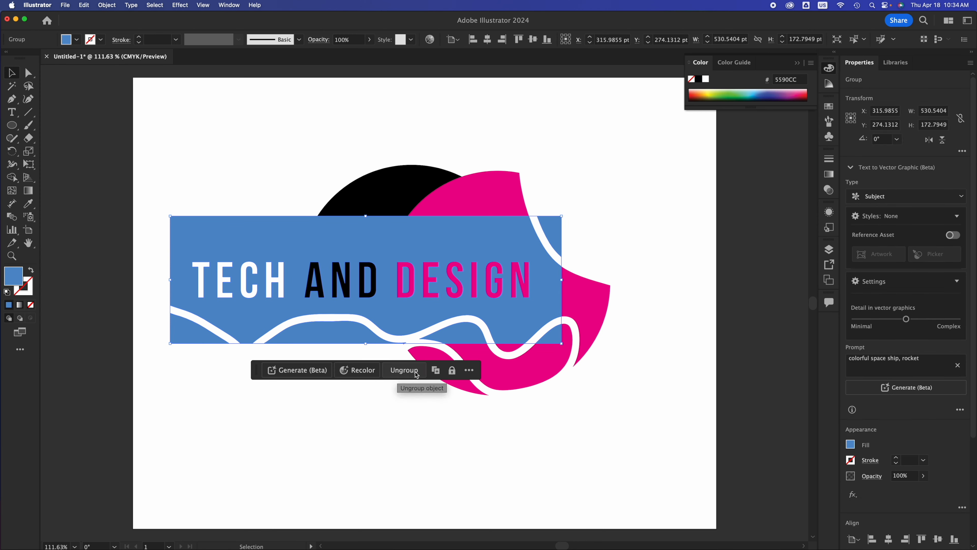
pyautogui.rightClick(258, 228)
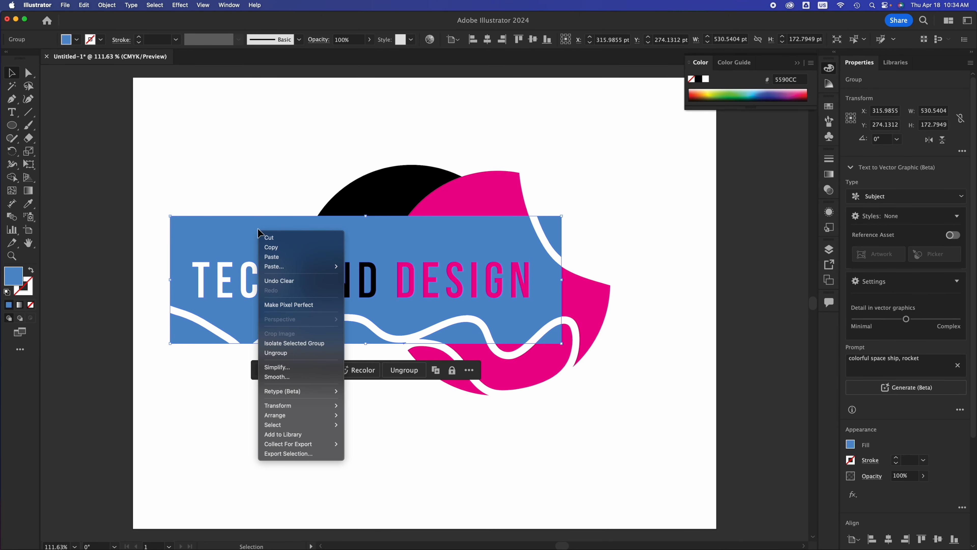
pyautogui.click(279, 353)
pyautogui.click(161, 377)
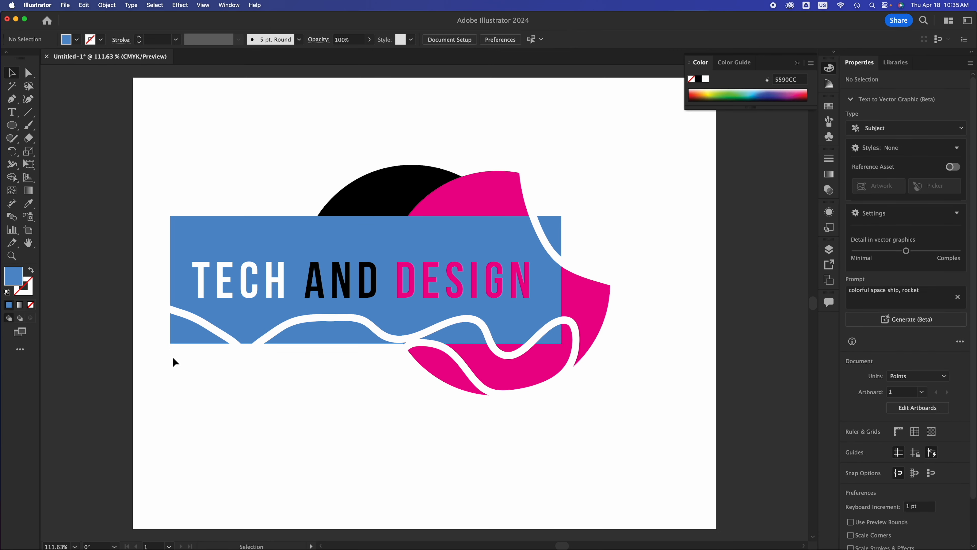
# - Try deleting the two blue pieces below the white curves along the rectangle's lower edge, and undo the deletions
pyautogui.click(196, 325)
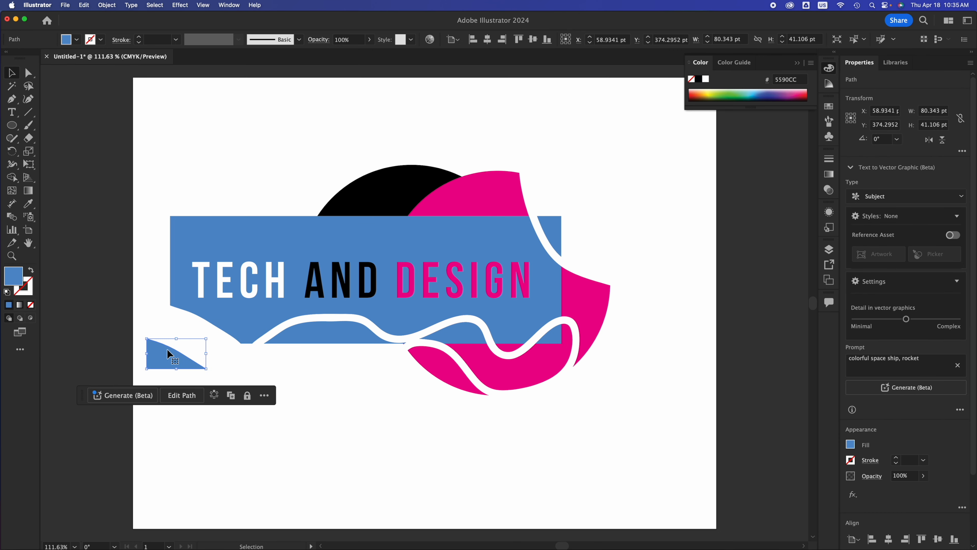
pyautogui.press('Delete')
pyautogui.click(267, 345)
pyautogui.press('Delete')
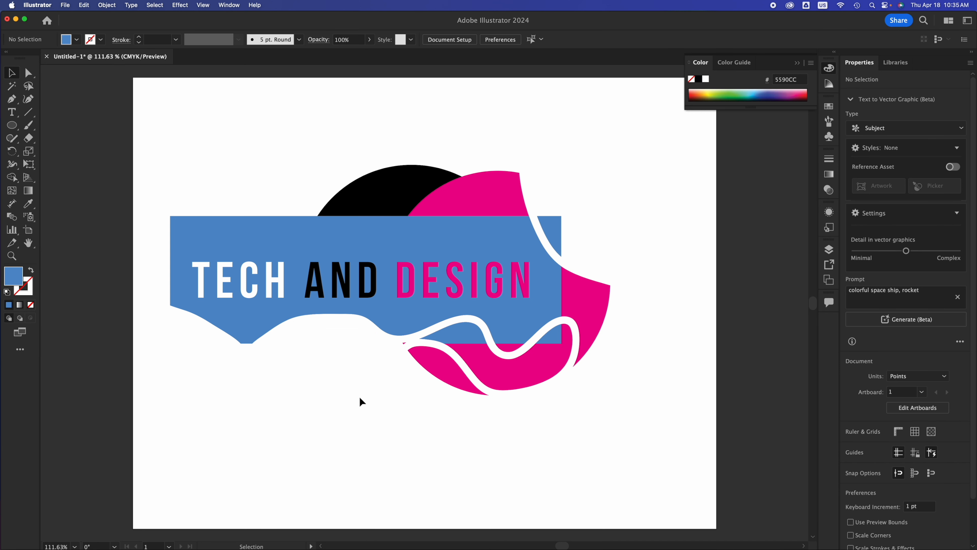
pyautogui.press('super+z')
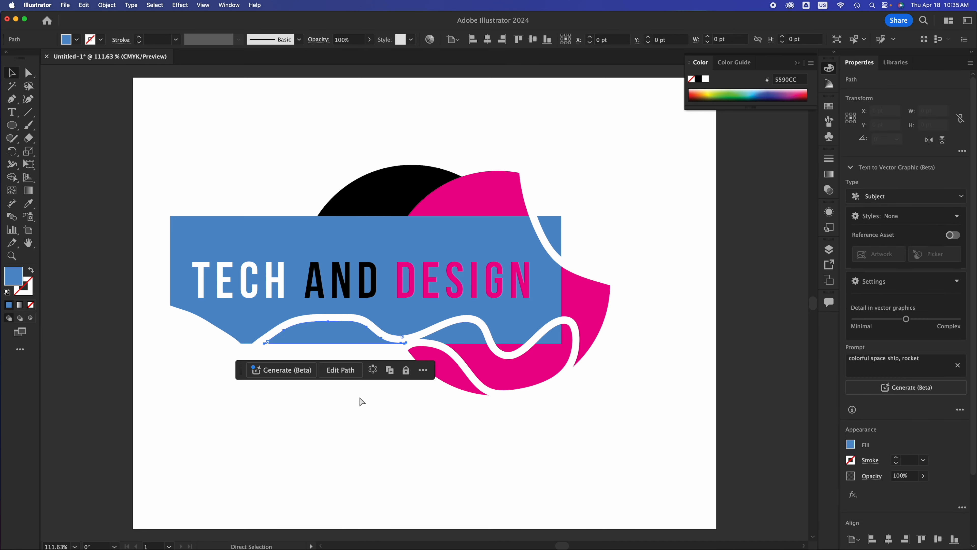
pyautogui.press('super+z')
pyautogui.press('super+z')
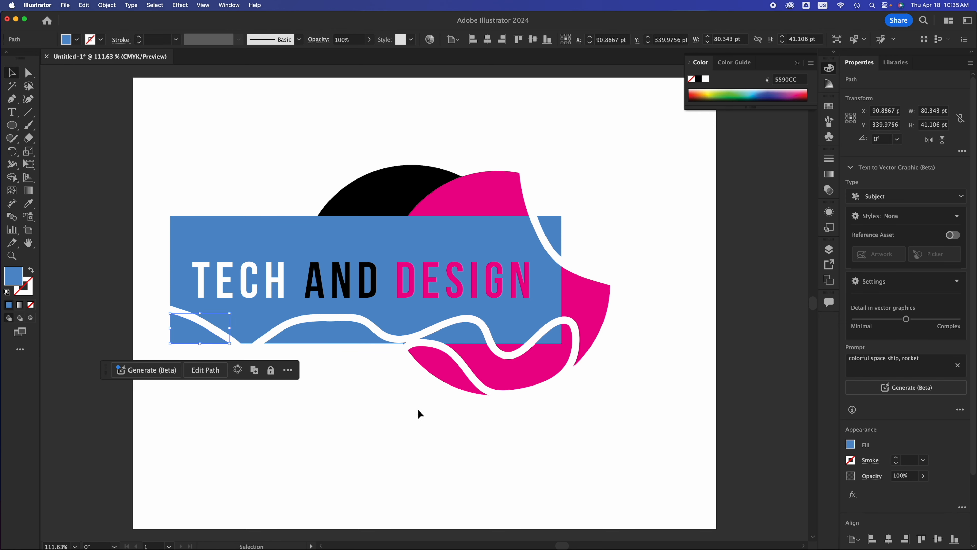
pyautogui.click(417, 408)
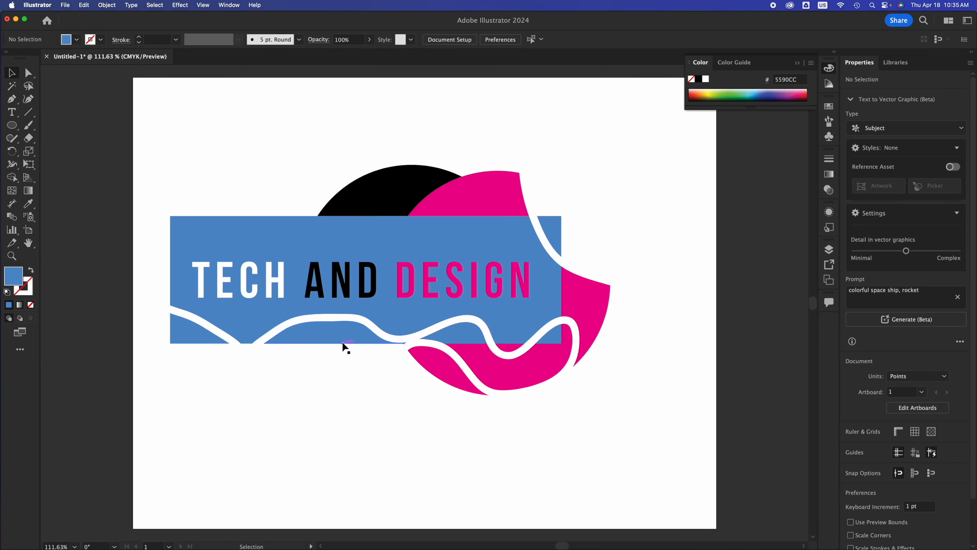
# - Group all the artwork pieces, move the group to the middle of the artboard, and deselect it
pyautogui.moveTo(160, 142); pyautogui.dragTo(641, 470)
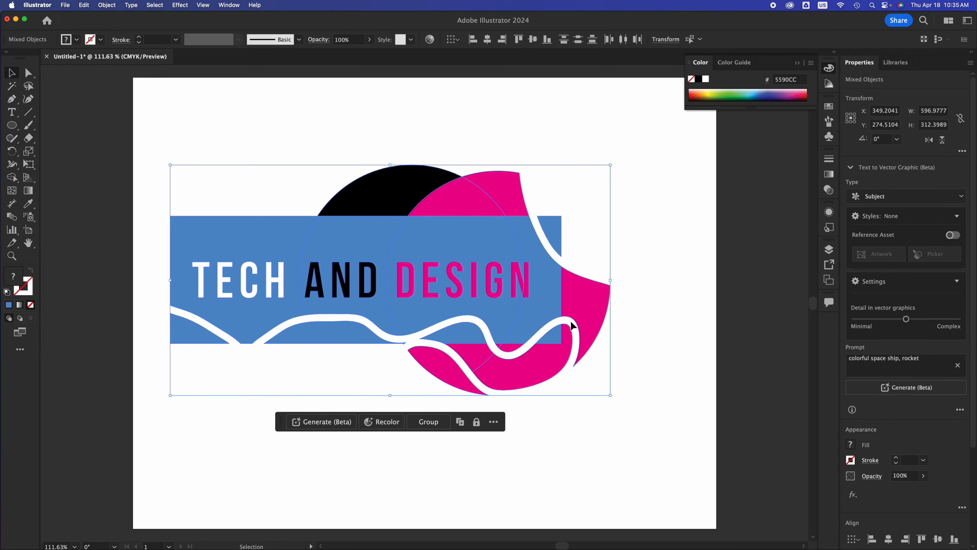
pyautogui.press('super+g')
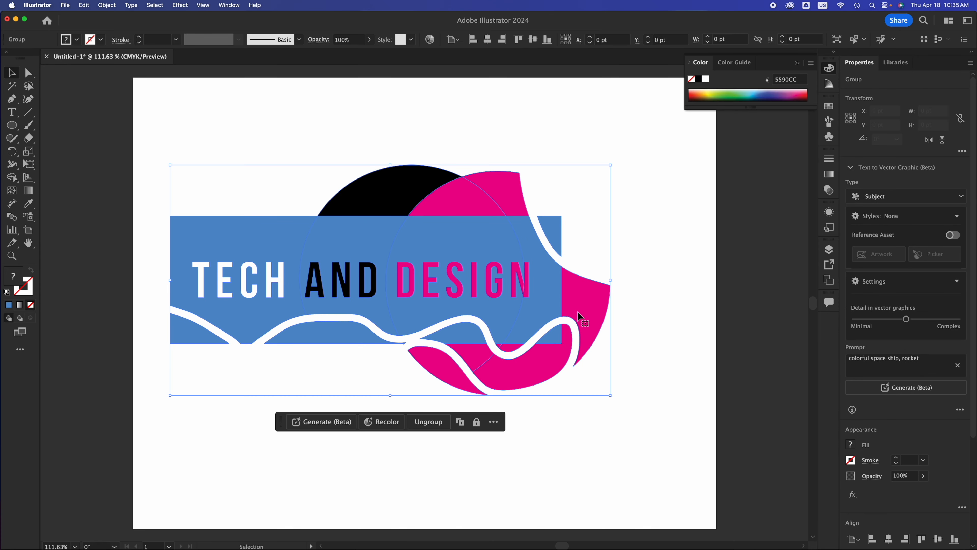
pyautogui.moveTo(529, 307); pyautogui.dragTo(515, 235)
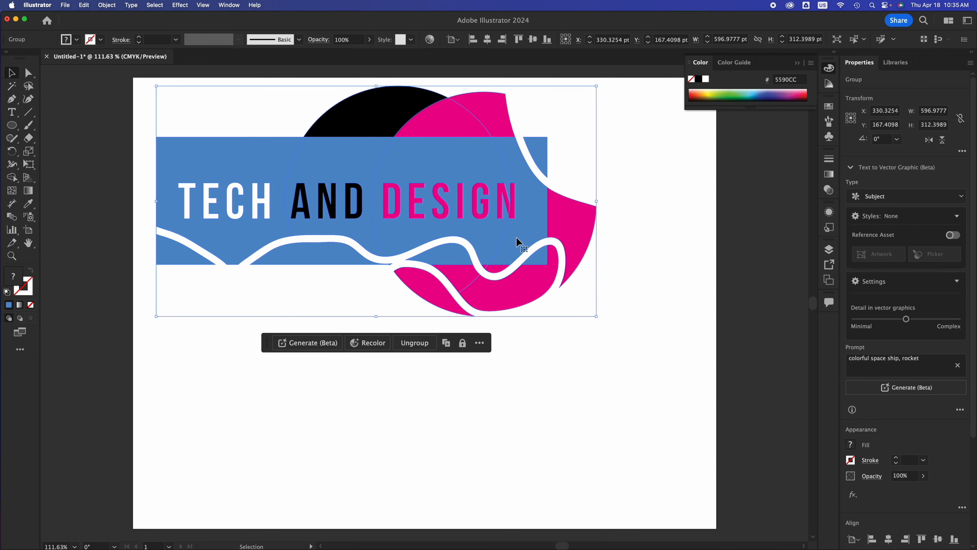
pyautogui.click(491, 427)
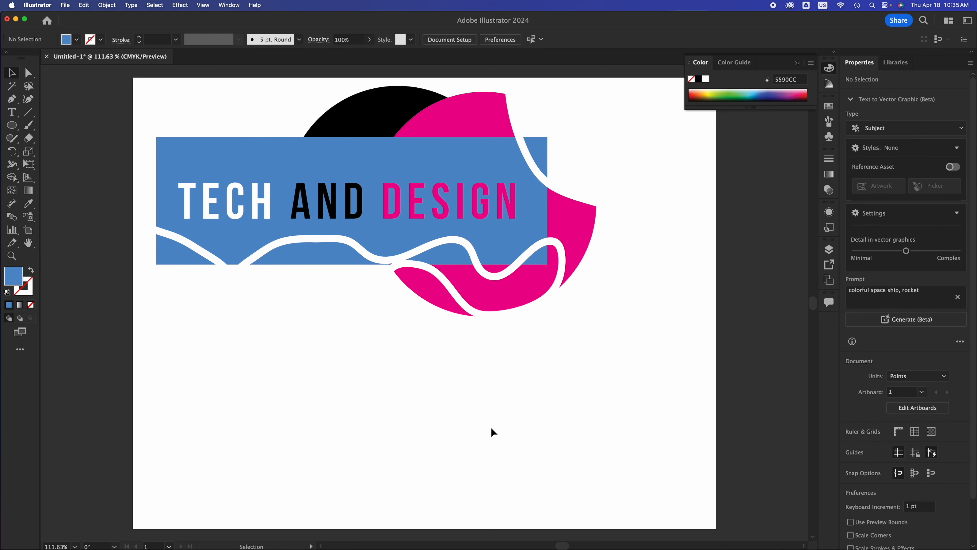
pyautogui.moveTo(522, 230); pyautogui.dragTo(556, 332)
pyautogui.click(652, 335)
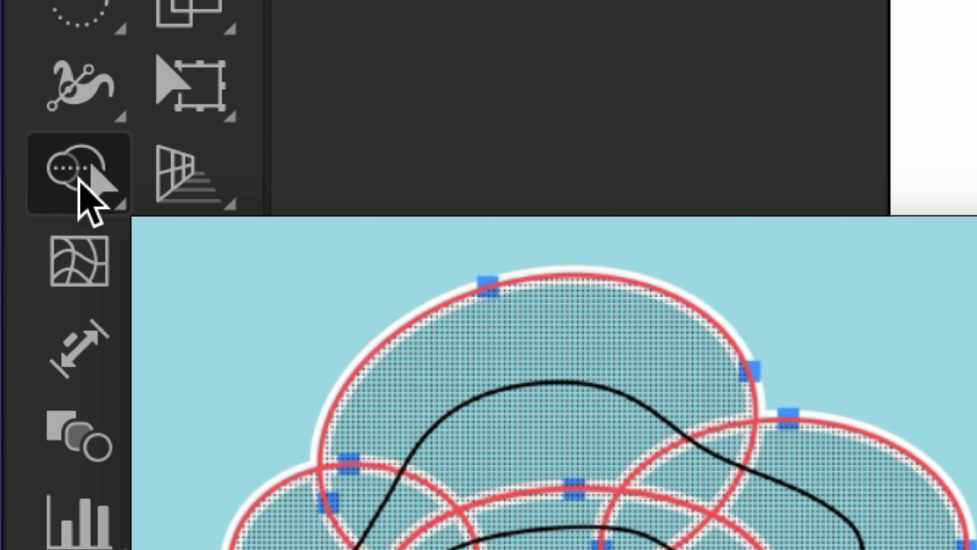
# - Try merging the grouped artwork into one blue shape with Shape Builder, and undo the merge
pyautogui.click(78, 178)
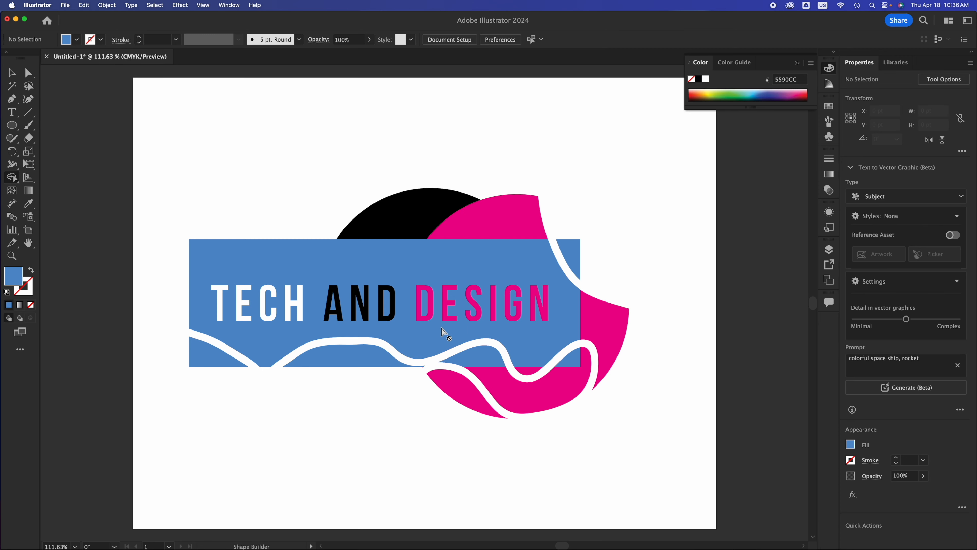
pyautogui.click(21, 75)
pyautogui.click(332, 350)
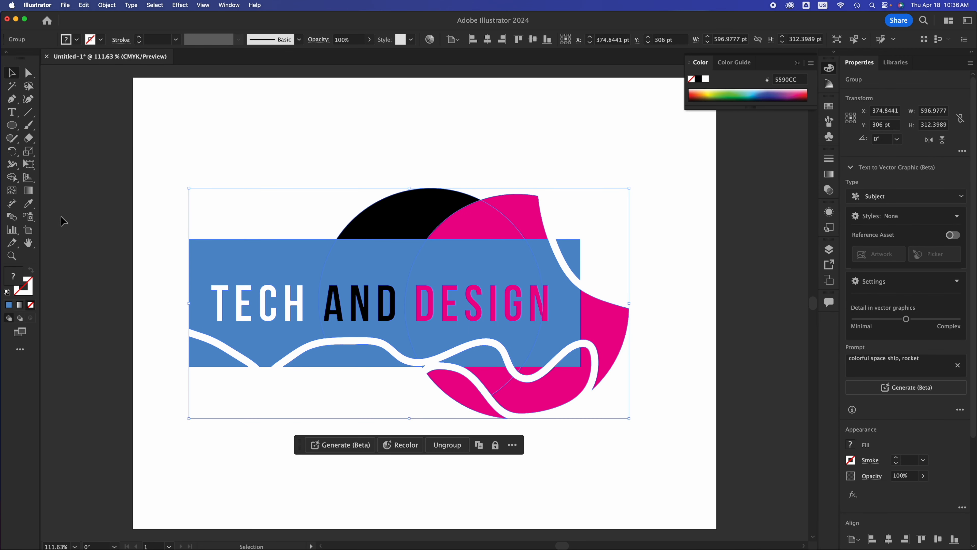
pyautogui.click(12, 177)
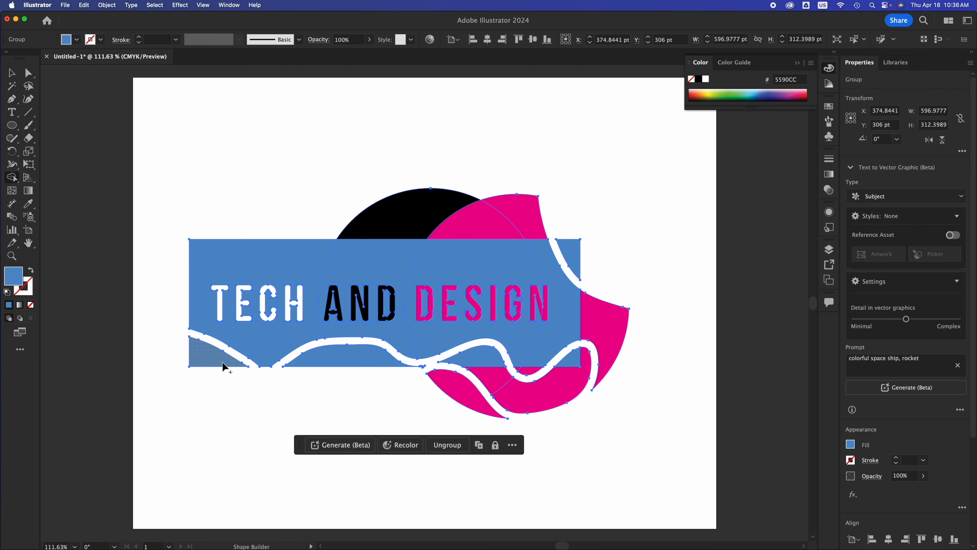
pyautogui.moveTo(221, 361)
pyautogui.mouseDown()
pyautogui.moveTo(266, 348)
pyautogui.moveTo(334, 358)
pyautogui.moveTo(417, 337)
pyautogui.moveTo(447, 379)
pyautogui.moveTo(553, 395)
pyautogui.moveTo(529, 363)
pyautogui.moveTo(554, 347)
pyautogui.moveTo(607, 336)
pyautogui.mouseUp()
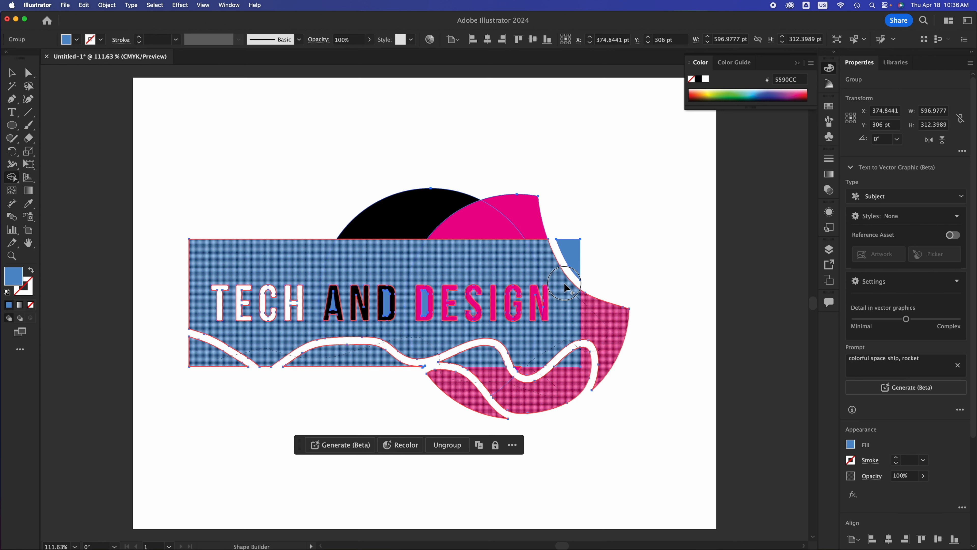
pyautogui.moveTo(564, 284)
pyautogui.mouseDown()
pyautogui.moveTo(578, 248)
pyautogui.moveTo(516, 239)
pyautogui.moveTo(494, 221)
pyautogui.moveTo(413, 217)
pyautogui.moveTo(322, 285)
pyautogui.moveTo(324, 295)
pyautogui.moveTo(529, 303)
pyautogui.mouseUp()
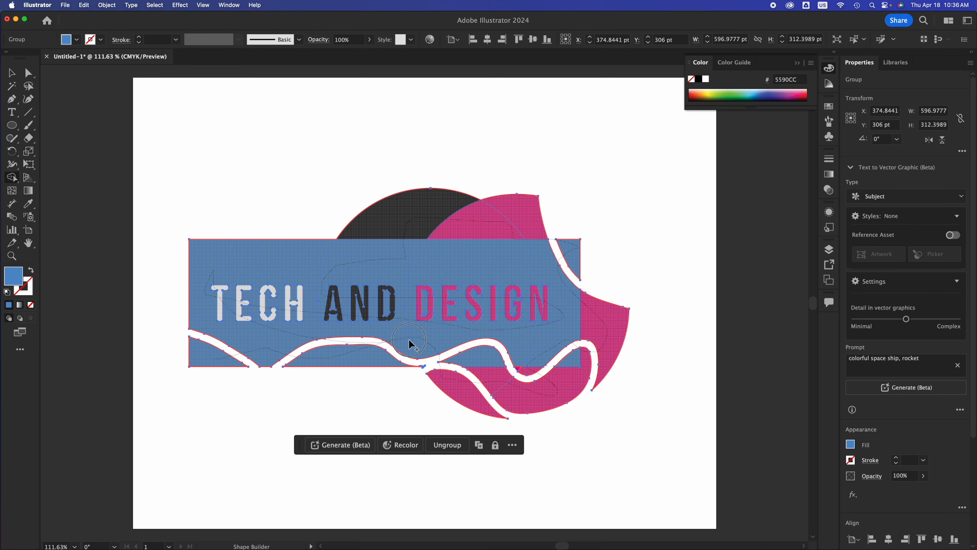
pyautogui.moveTo(408, 339); pyautogui.dragTo(531, 333)
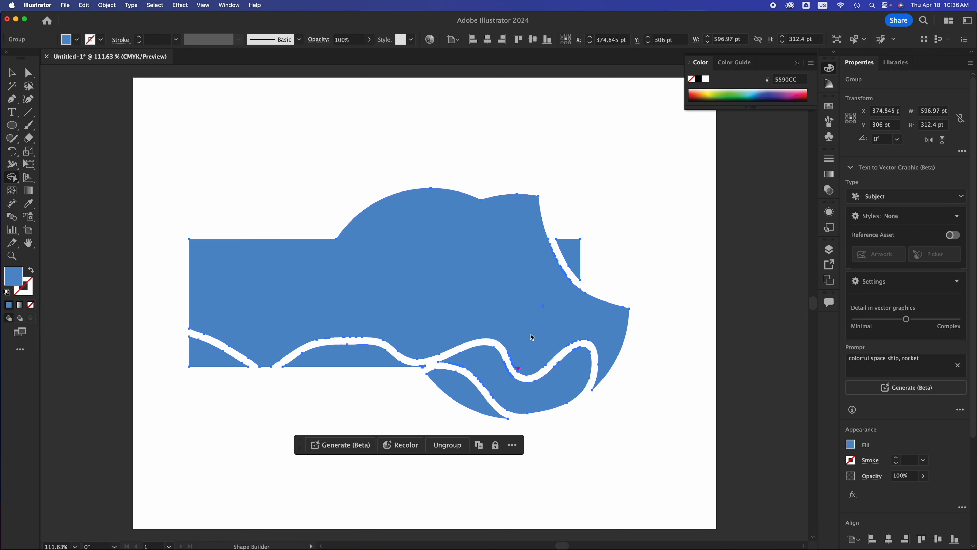
pyautogui.click(12, 72)
pyautogui.click(470, 86)
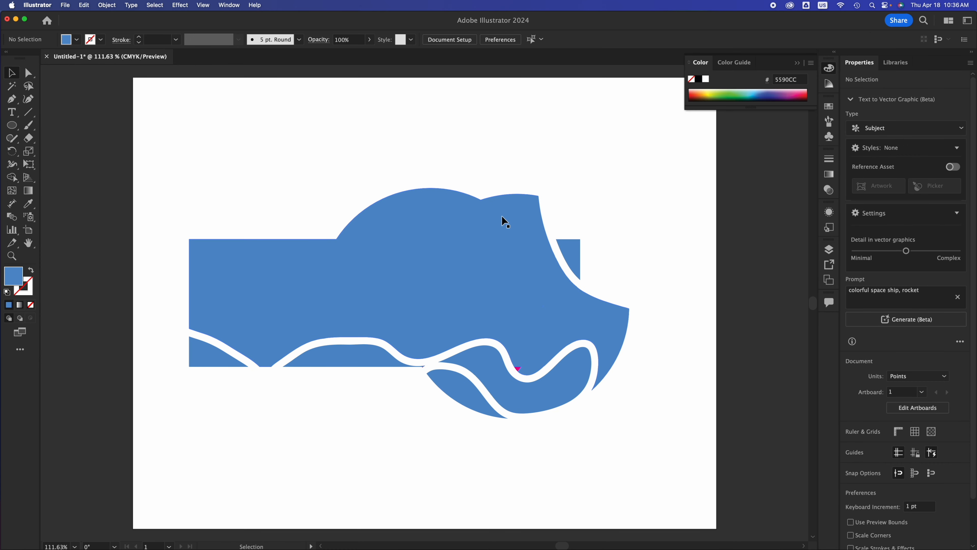
pyautogui.press('super+z')
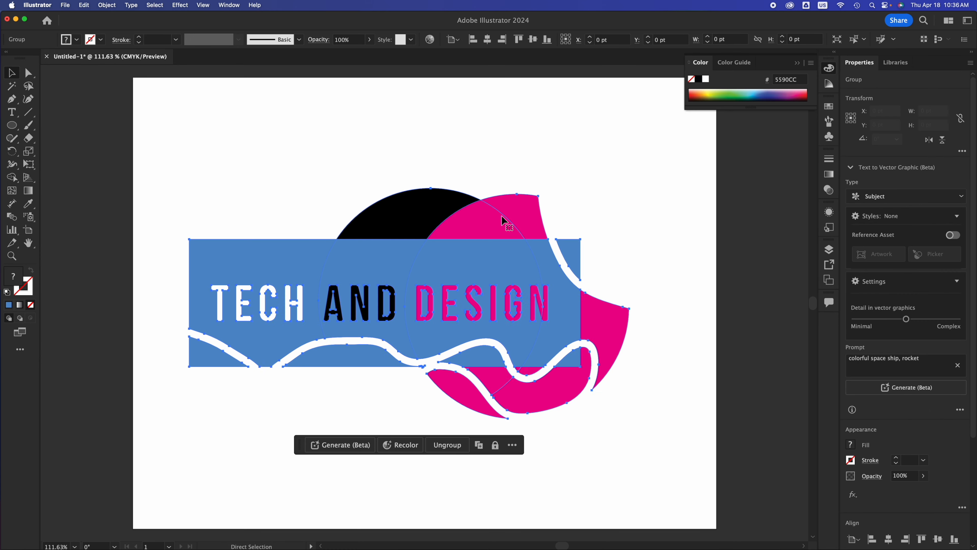
pyautogui.click(544, 137)
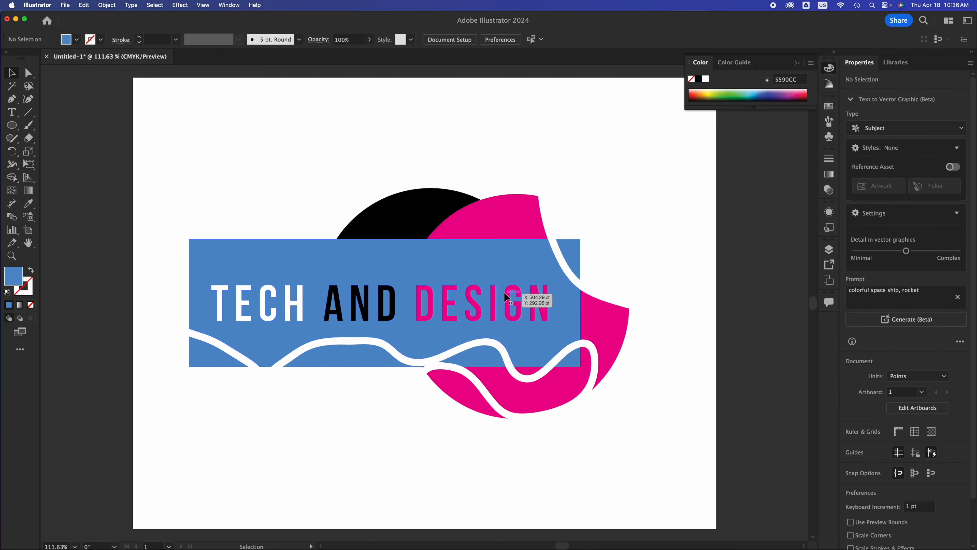
# - Move the artwork group up on the artboard, and sketch eight overlapping ovals in the space beneath it with the Shaper tool
pyautogui.moveTo(493, 319); pyautogui.dragTo(489, 216)
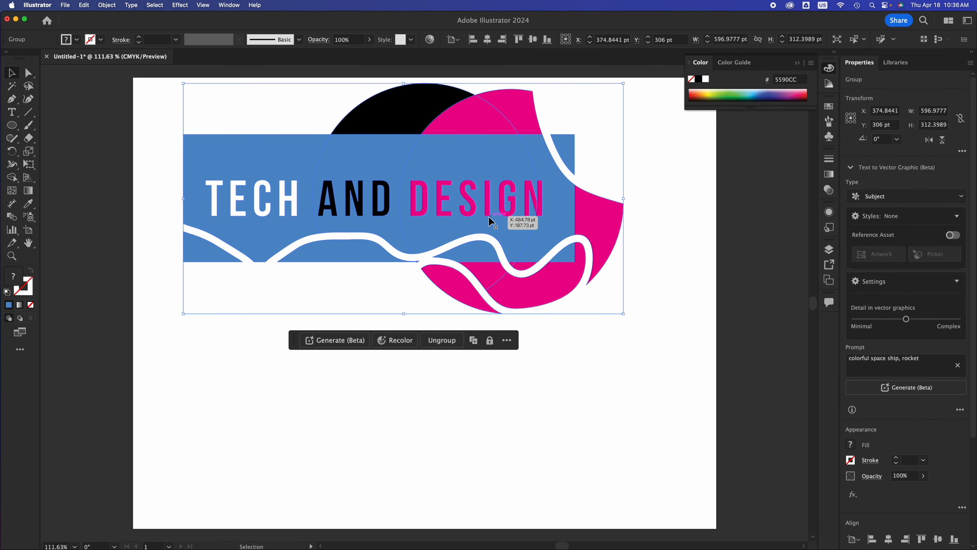
pyautogui.click(253, 387)
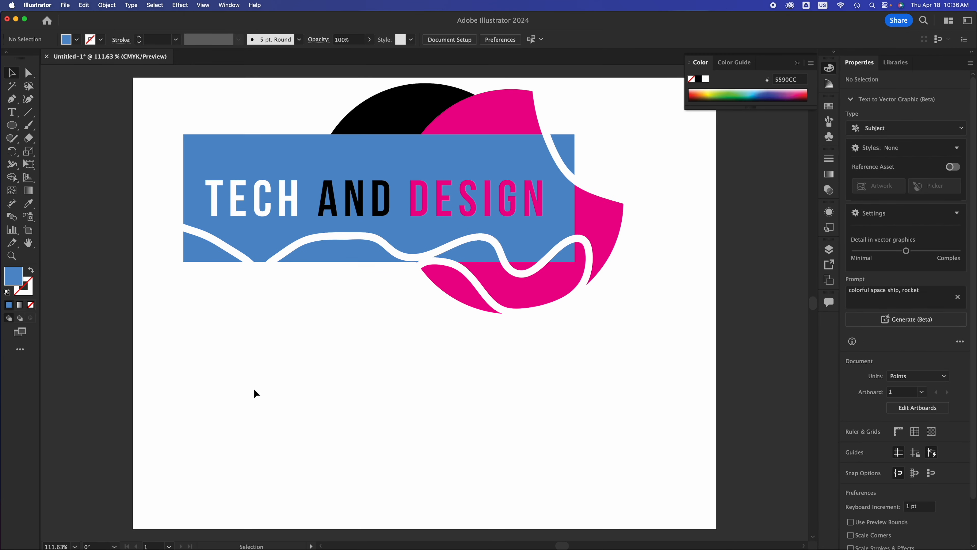
pyautogui.click(12, 138)
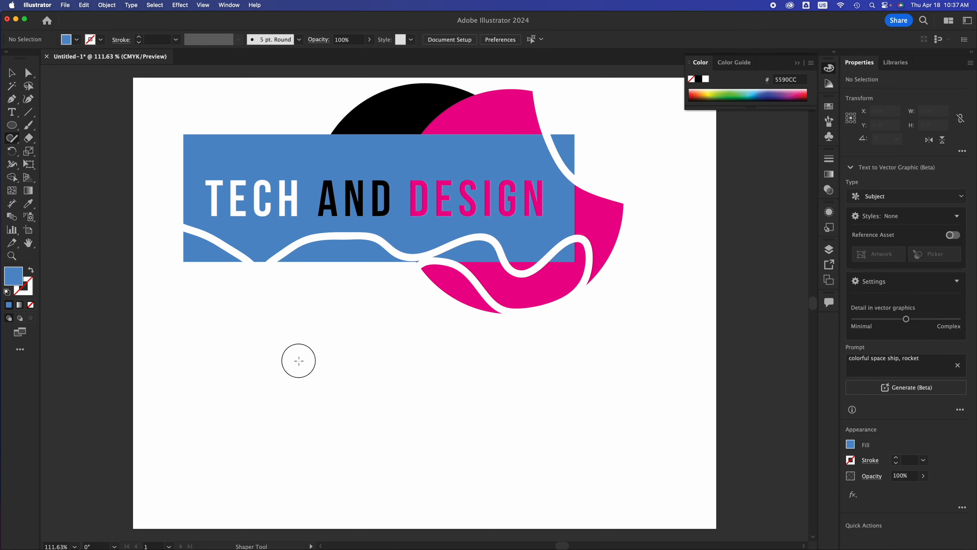
pyautogui.moveTo(299, 360)
pyautogui.mouseDown()
pyautogui.moveTo(257, 356)
pyautogui.moveTo(287, 357)
pyautogui.mouseUp()
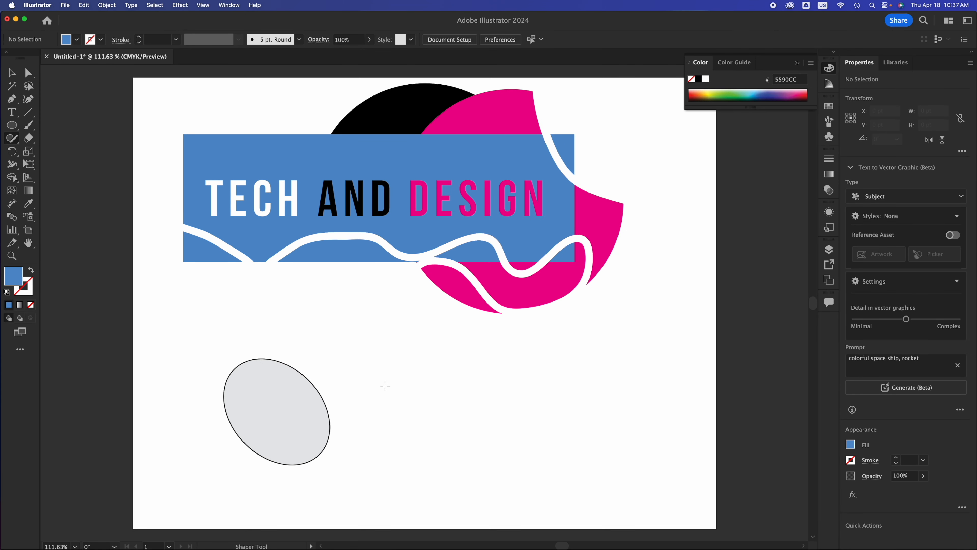
pyautogui.moveTo(366, 348)
pyautogui.mouseDown()
pyautogui.moveTo(312, 365)
pyautogui.moveTo(304, 421)
pyautogui.moveTo(393, 435)
pyautogui.moveTo(414, 370)
pyautogui.moveTo(319, 332)
pyautogui.moveTo(404, 337)
pyautogui.moveTo(366, 413)
pyautogui.moveTo(462, 413)
pyautogui.moveTo(438, 332)
pyautogui.mouseUp()
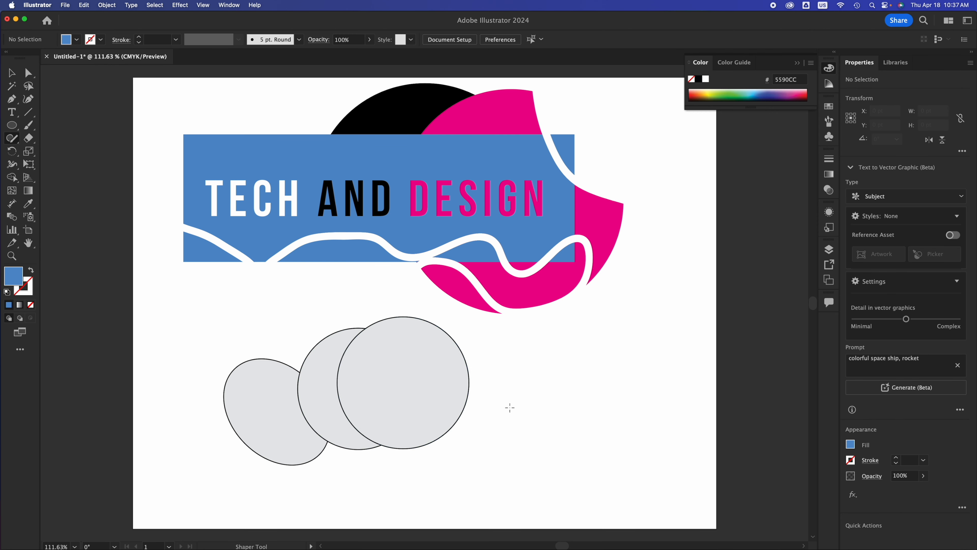
pyautogui.moveTo(509, 407)
pyautogui.mouseDown()
pyautogui.moveTo(403, 406)
pyautogui.moveTo(571, 453)
pyautogui.moveTo(546, 401)
pyautogui.mouseUp()
pyautogui.moveTo(494, 372)
pyautogui.mouseDown()
pyautogui.moveTo(496, 421)
pyautogui.moveTo(469, 349)
pyautogui.moveTo(485, 386)
pyautogui.moveTo(504, 354)
pyautogui.mouseUp()
pyautogui.moveTo(594, 381)
pyautogui.mouseDown()
pyautogui.moveTo(478, 391)
pyautogui.moveTo(511, 423)
pyautogui.moveTo(572, 418)
pyautogui.moveTo(593, 381)
pyautogui.mouseUp()
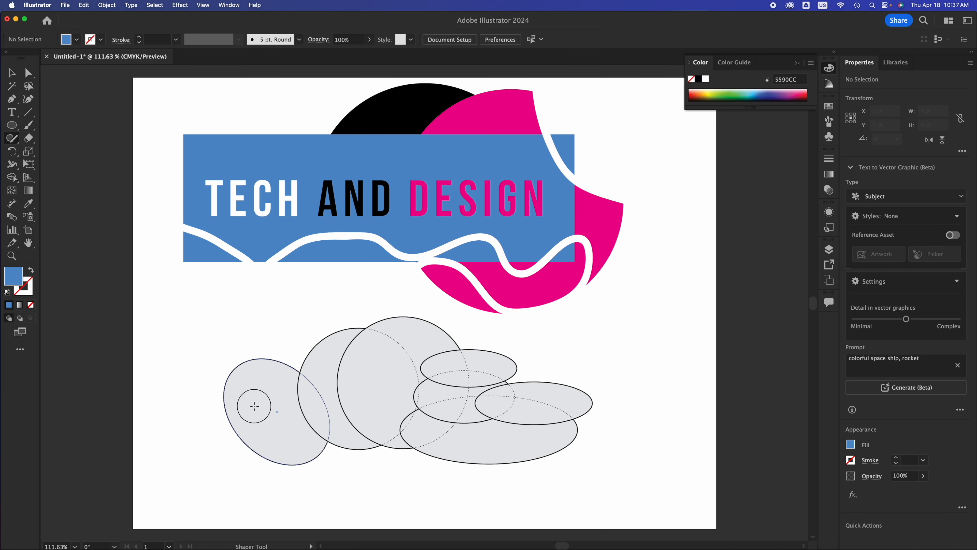
pyautogui.moveTo(254, 405)
pyautogui.mouseDown()
pyautogui.moveTo(187, 426)
pyautogui.moveTo(271, 441)
pyautogui.moveTo(287, 428)
pyautogui.moveTo(262, 396)
pyautogui.mouseUp()
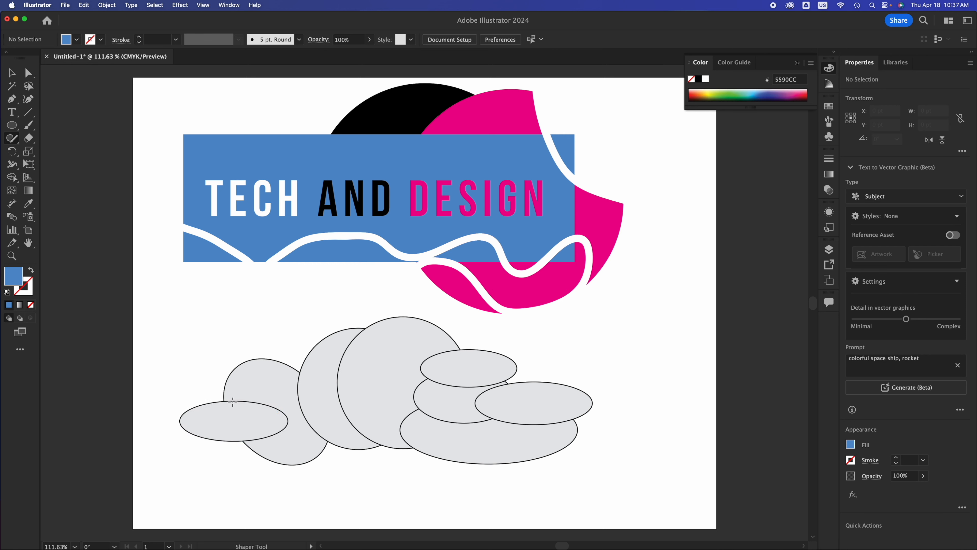
pyautogui.click(226, 368)
# - Merge the eight overlapping ovals into a single cloud shape with Shape Builder
pyautogui.click(13, 80)
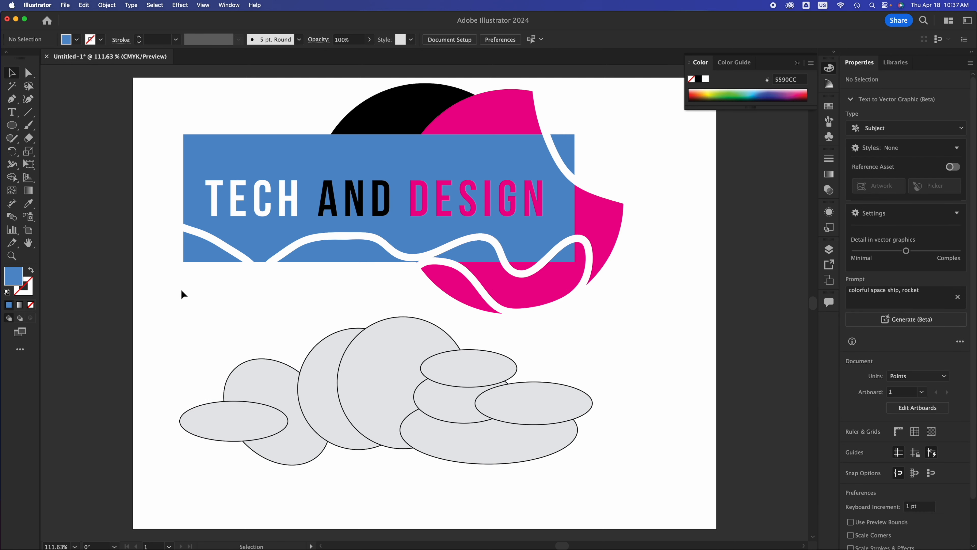
pyautogui.moveTo(177, 349); pyautogui.dragTo(461, 439)
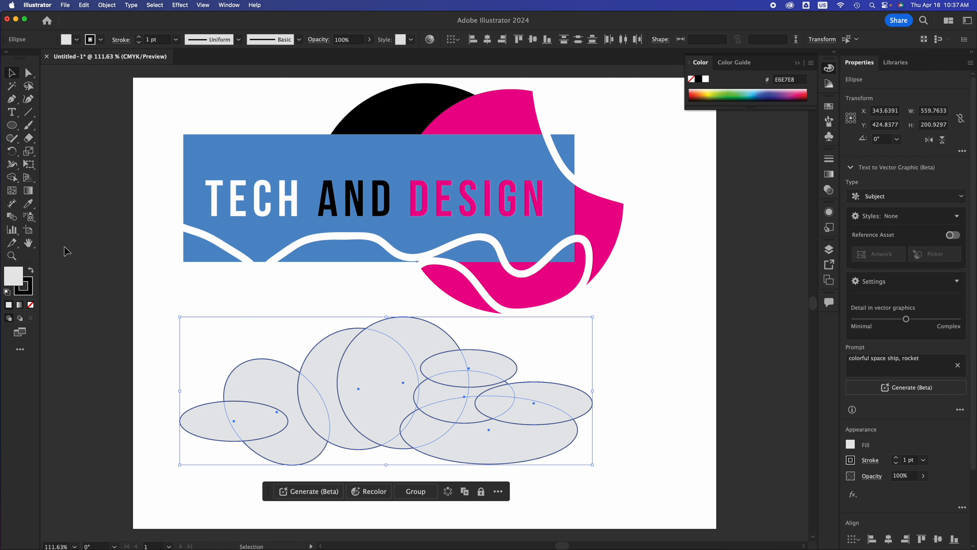
pyautogui.click(15, 180)
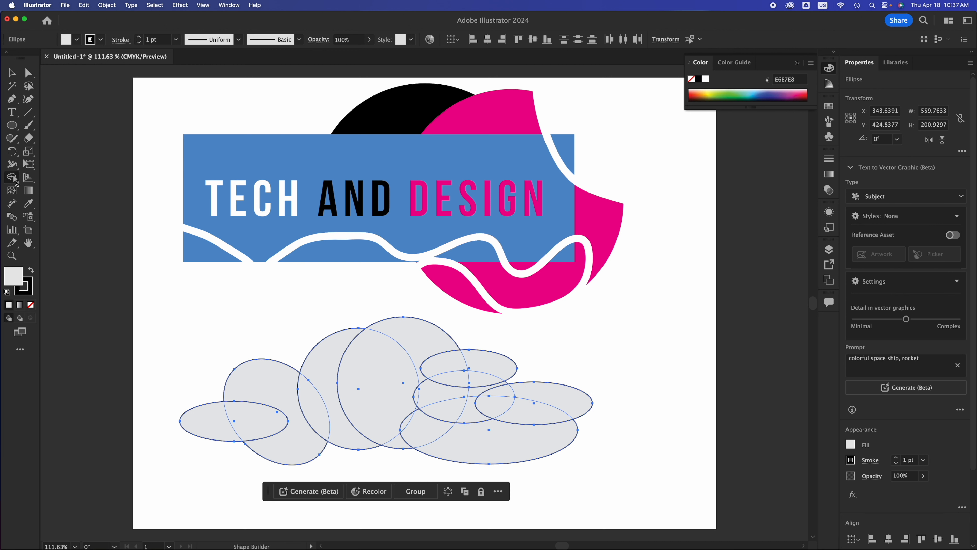
pyautogui.moveTo(215, 426)
pyautogui.mouseDown()
pyautogui.moveTo(282, 401)
pyautogui.moveTo(394, 399)
pyautogui.moveTo(422, 352)
pyautogui.moveTo(467, 378)
pyautogui.mouseUp()
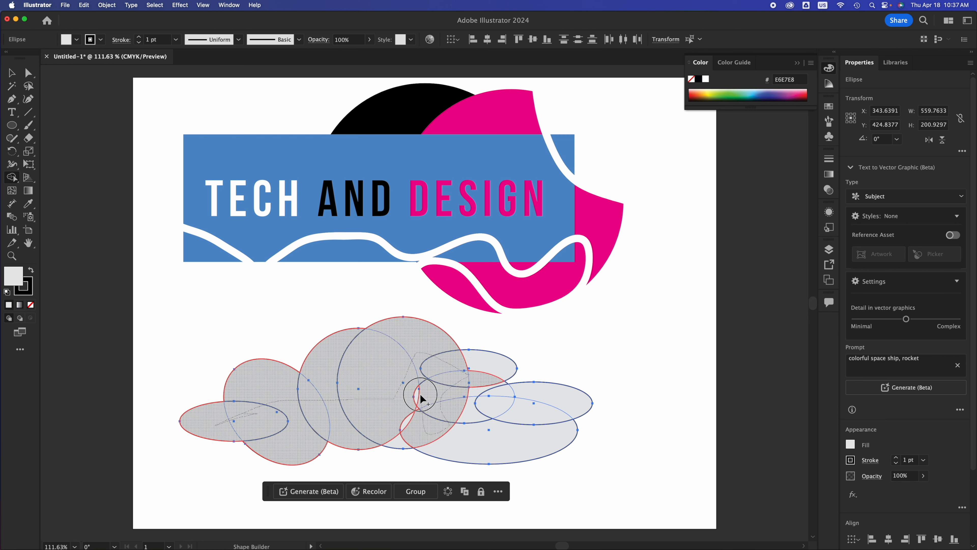
pyautogui.moveTo(412, 408)
pyautogui.mouseDown()
pyautogui.moveTo(400, 438)
pyautogui.moveTo(453, 425)
pyautogui.moveTo(480, 435)
pyautogui.mouseUp()
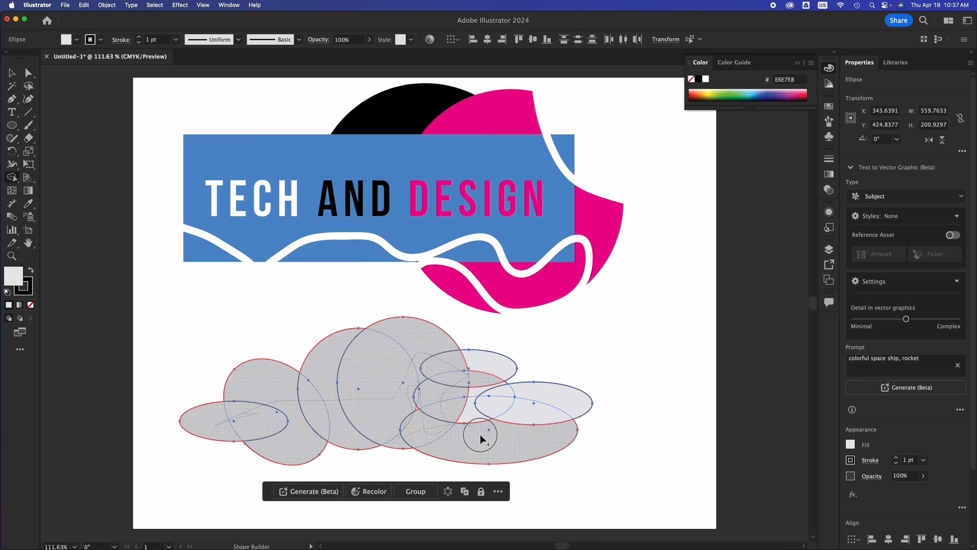
pyautogui.moveTo(475, 399)
pyautogui.mouseDown()
pyautogui.moveTo(480, 365)
pyautogui.moveTo(490, 401)
pyautogui.moveTo(518, 413)
pyautogui.moveTo(534, 394)
pyautogui.mouseUp()
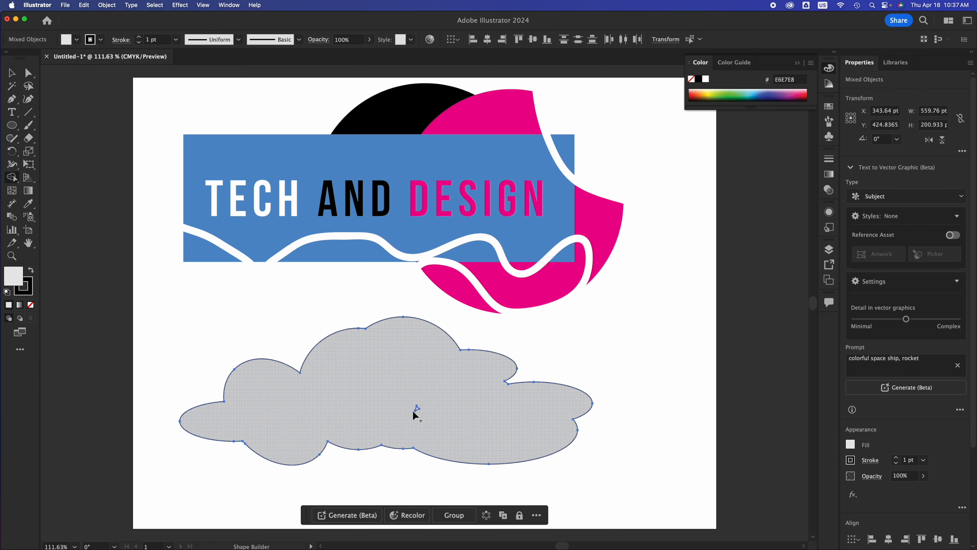
pyautogui.click(12, 72)
pyautogui.click(639, 359)
# - Fill the small triangular gap inside the cloud with Shape Builder, and move the cloud slightly down and right
pyautogui.click(515, 405)
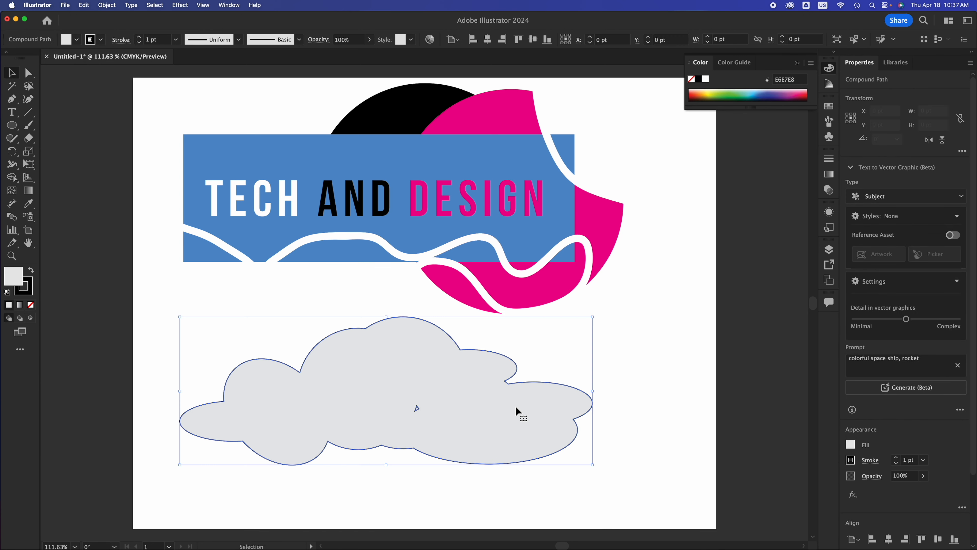
pyautogui.hotkey('shift', 'm')
pyautogui.click(436, 409)
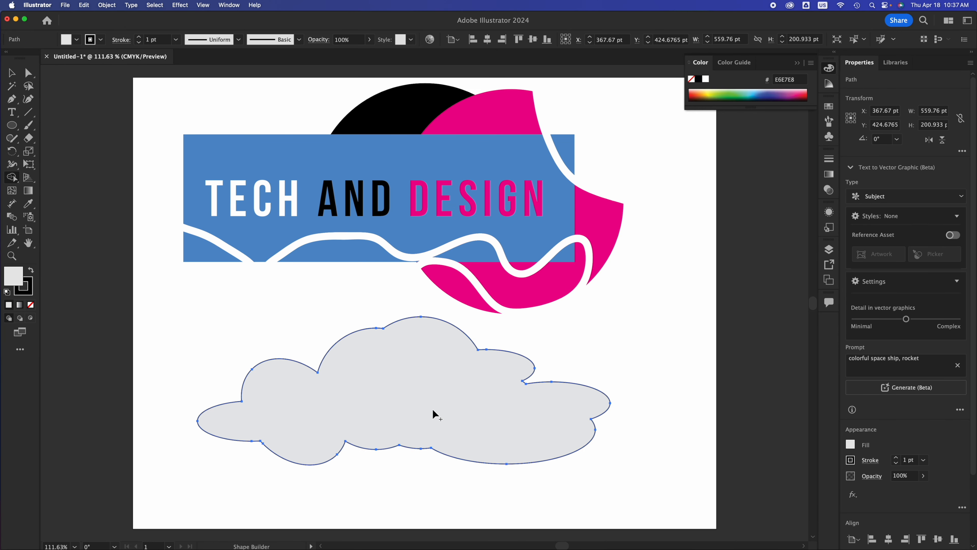
pyautogui.click(10, 73)
pyautogui.moveTo(394, 413); pyautogui.dragTo(395, 438)
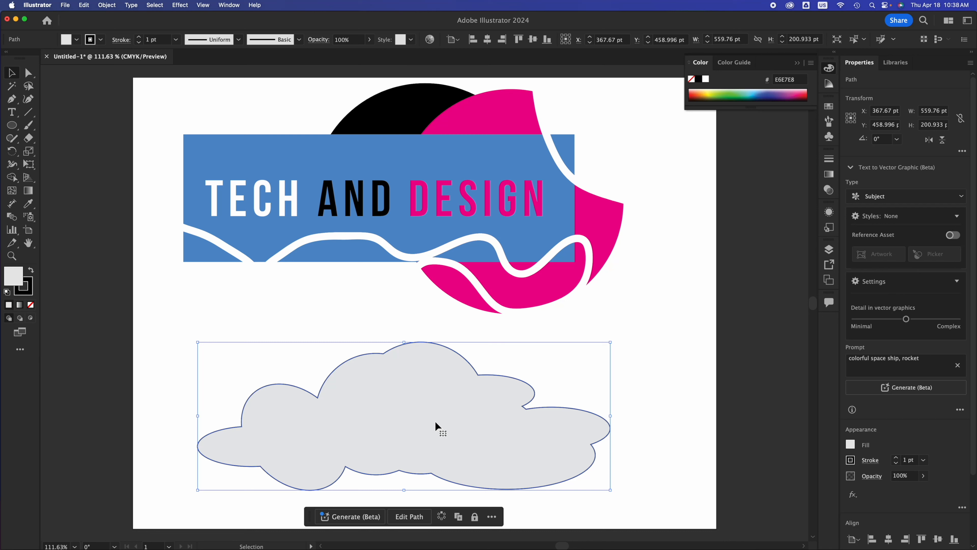
pyautogui.scroll(-3, 856, 502)
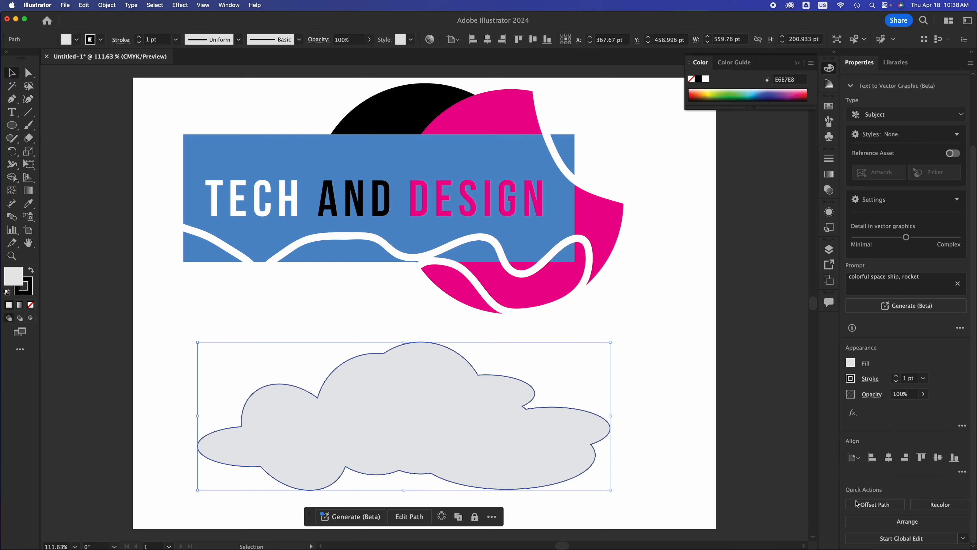
pyautogui.click(589, 324)
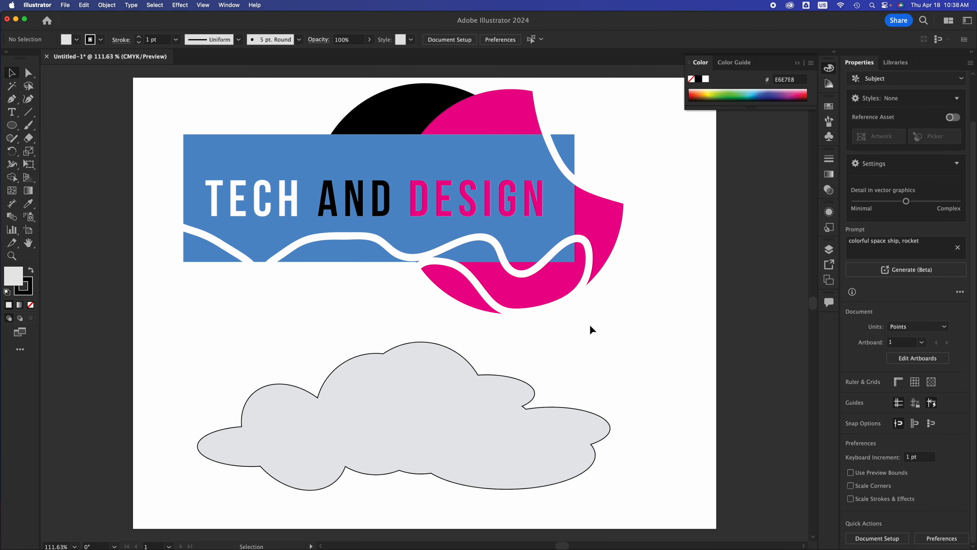
pyautogui.click(602, 228)
pyautogui.press('super')
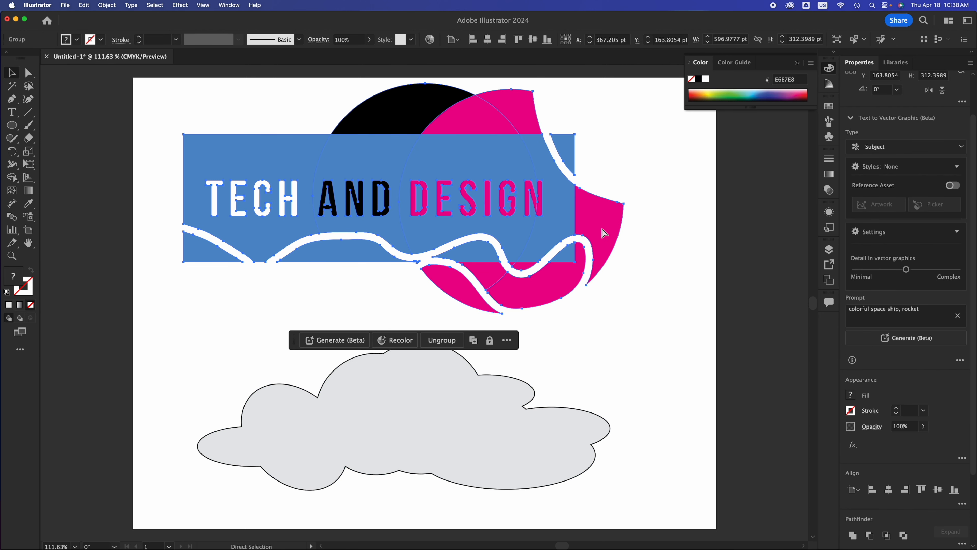
# - Scale the cloud down proportionally to about 241 by 86 pt, and move it slightly right and up beneath the artwork
pyautogui.click(525, 418)
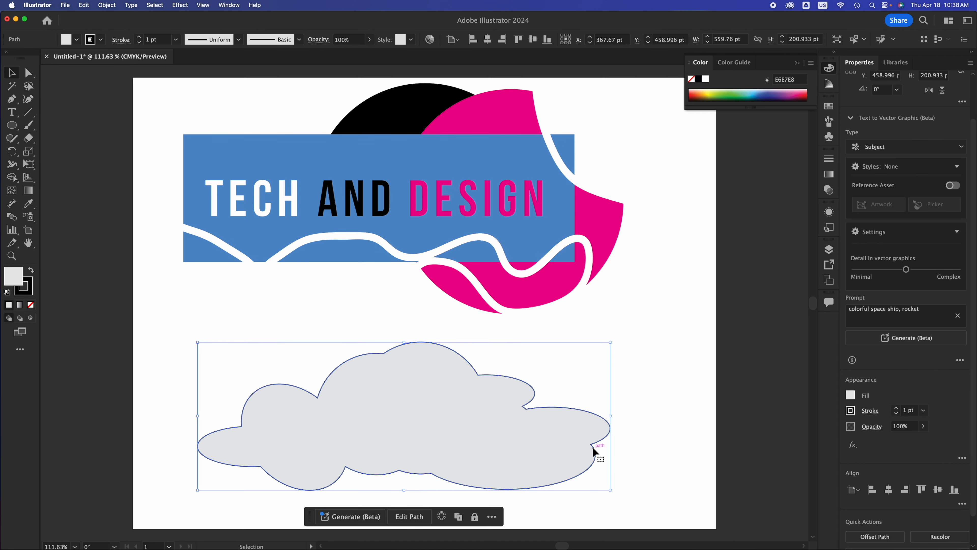
pyautogui.moveTo(612, 493); pyautogui.dragTo(421, 402)
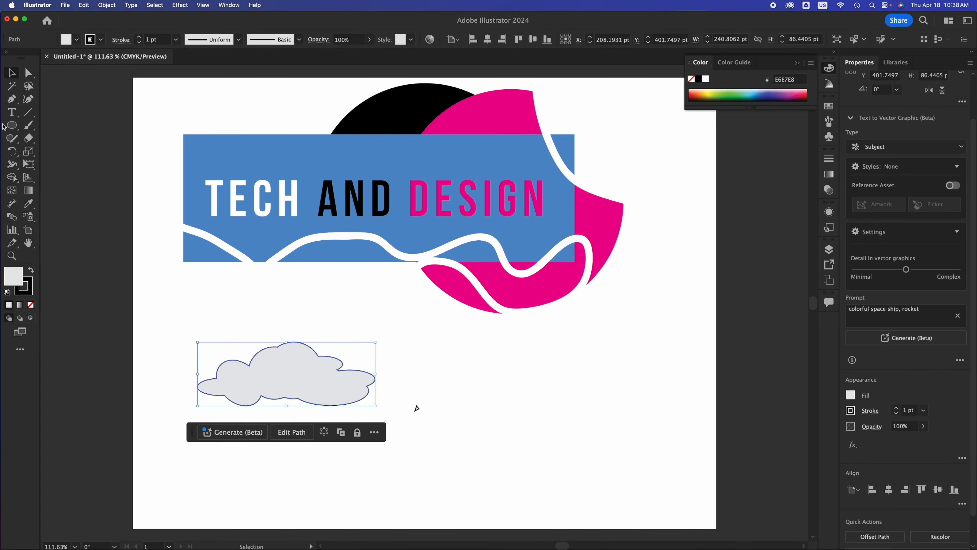
pyautogui.moveTo(10, 125); pyautogui.dragTo(60, 179)
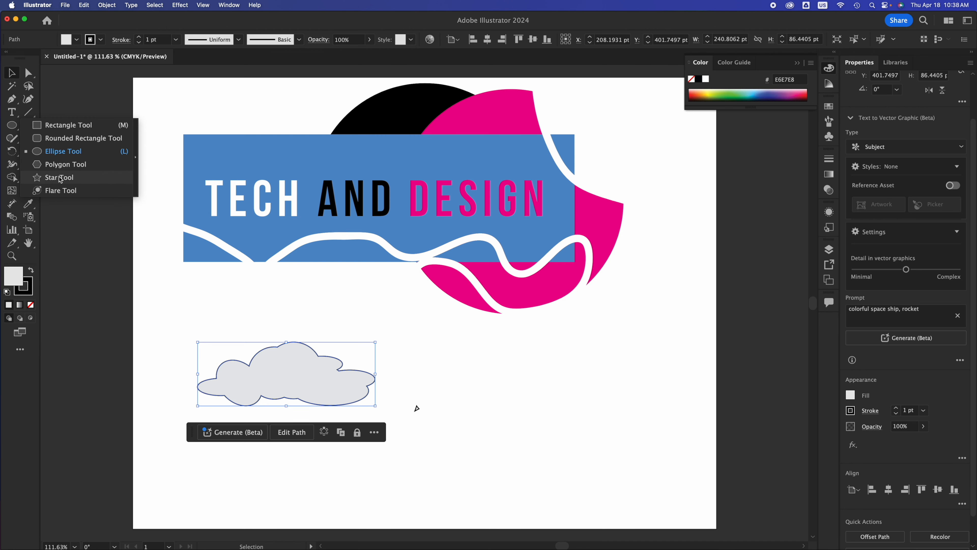
pyautogui.click(511, 383)
pyautogui.moveTo(295, 376); pyautogui.dragTo(338, 367)
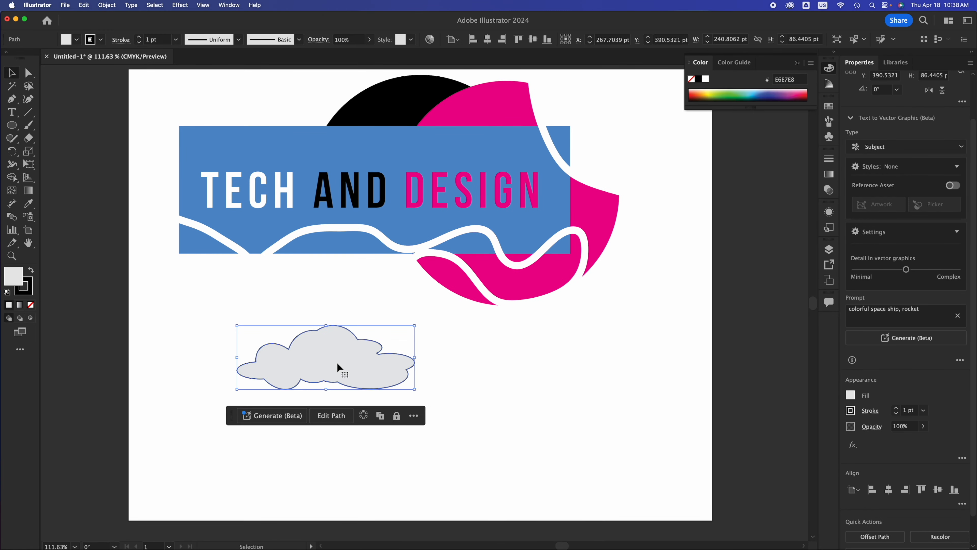